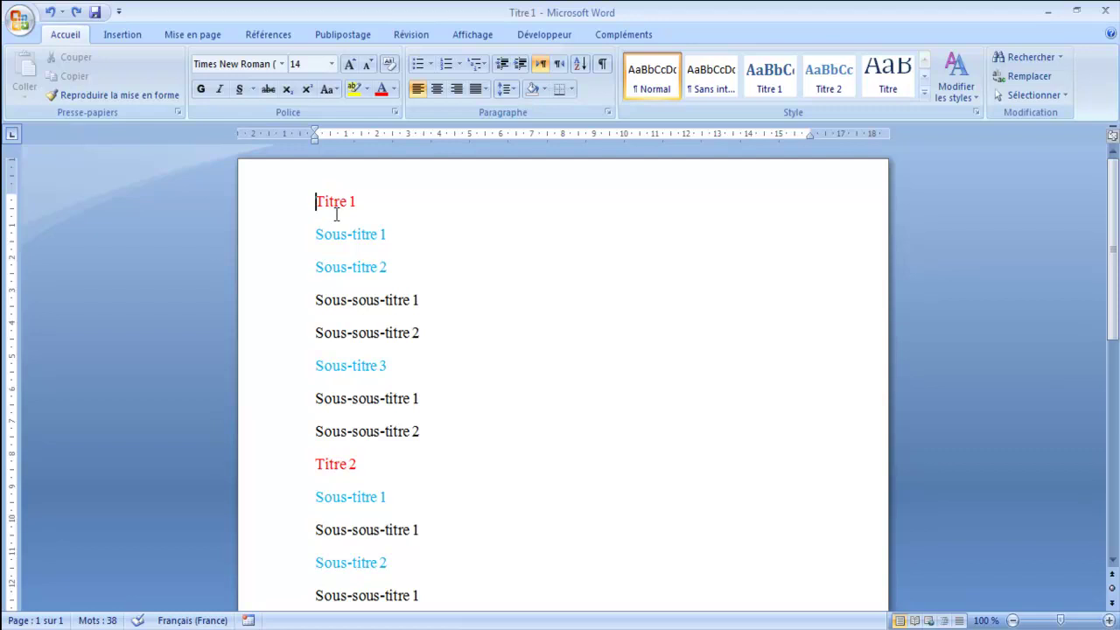
- Check the Titre 1, Titre 2, Sous-titre 1 and Sous-sous-titre 1 headings, ending in Titre 1
drag(316, 201, 362, 202)
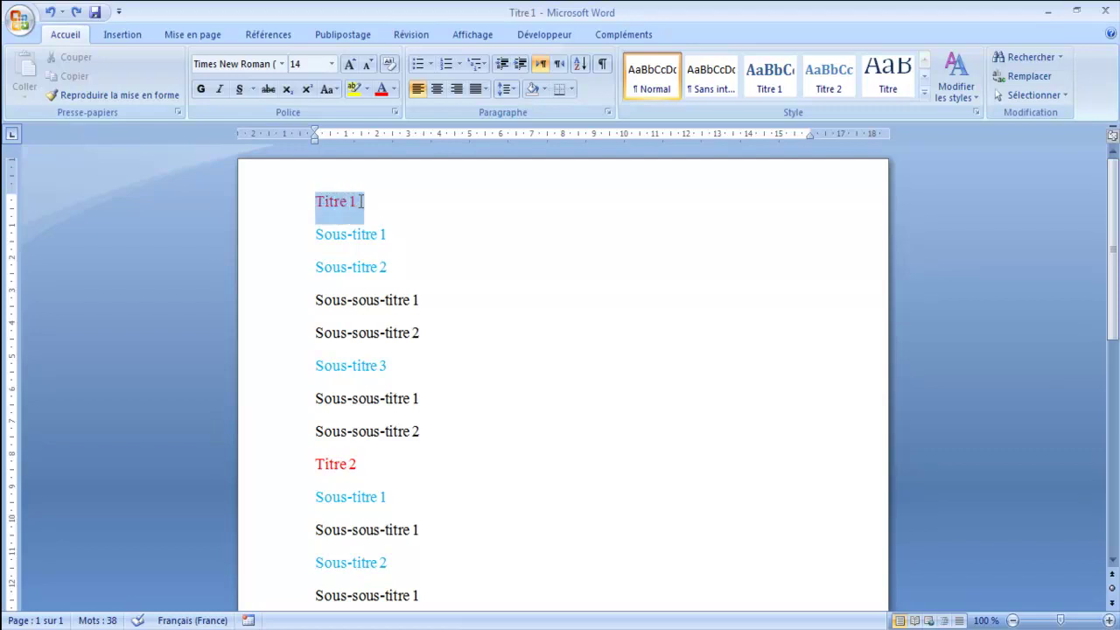
drag(316, 464, 364, 464)
click(329, 204)
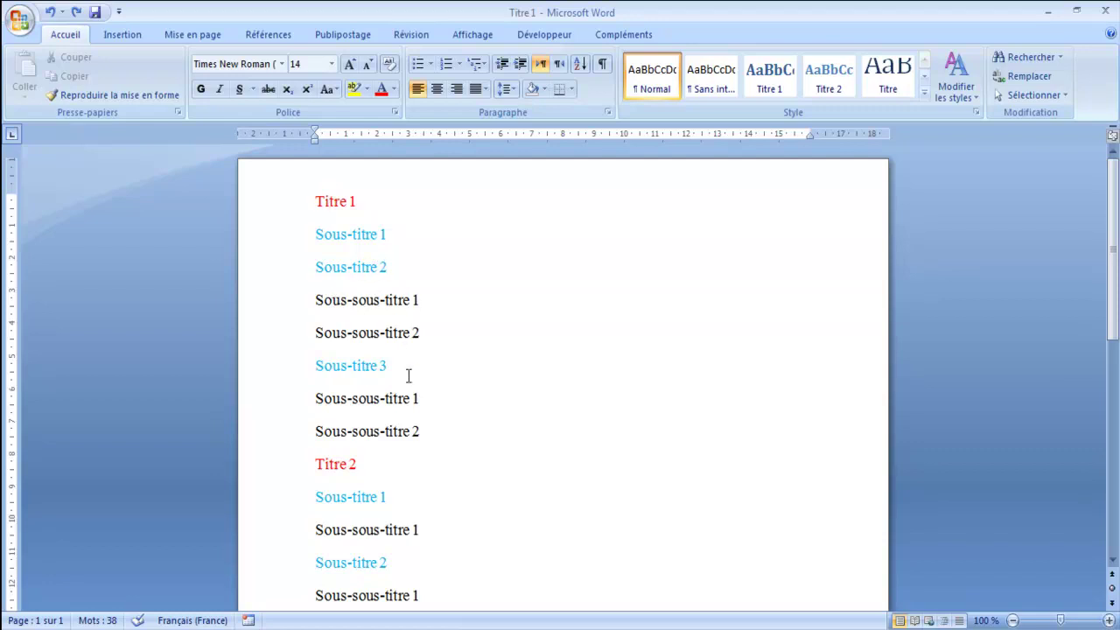
mouse_move(1111, 250)
mouse_down()
mouse_move(1115, 314)
mouse_move(1109, 248)
mouse_up()
click(357, 234)
click(382, 300)
click(315, 235)
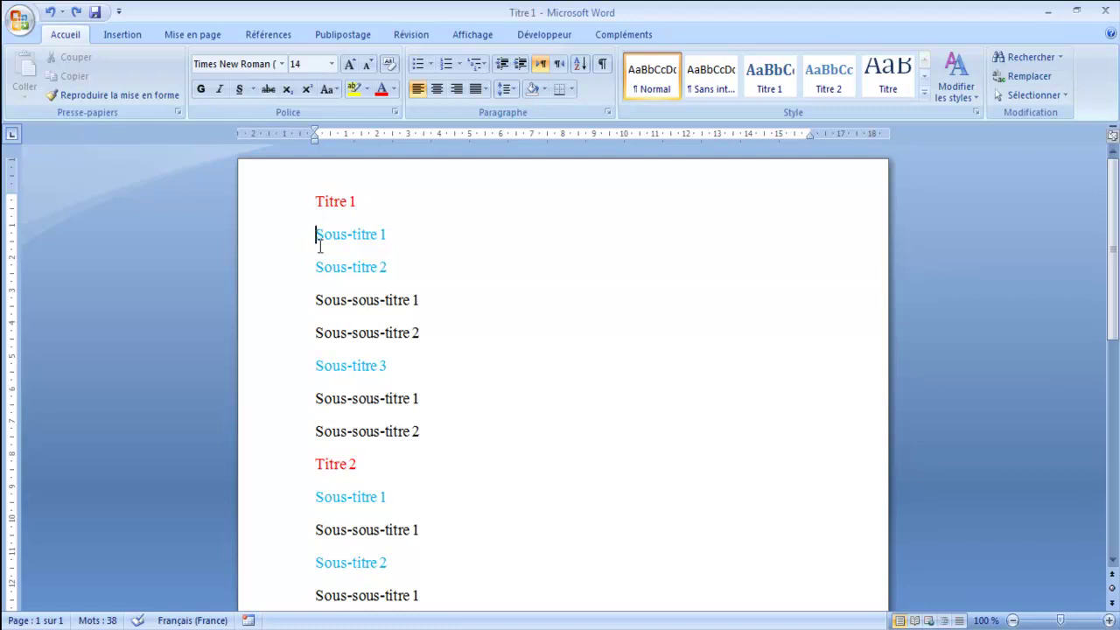
click(317, 301)
click(317, 200)
- Start a new multilevel list definition, review its levels and select level 1
click(485, 68)
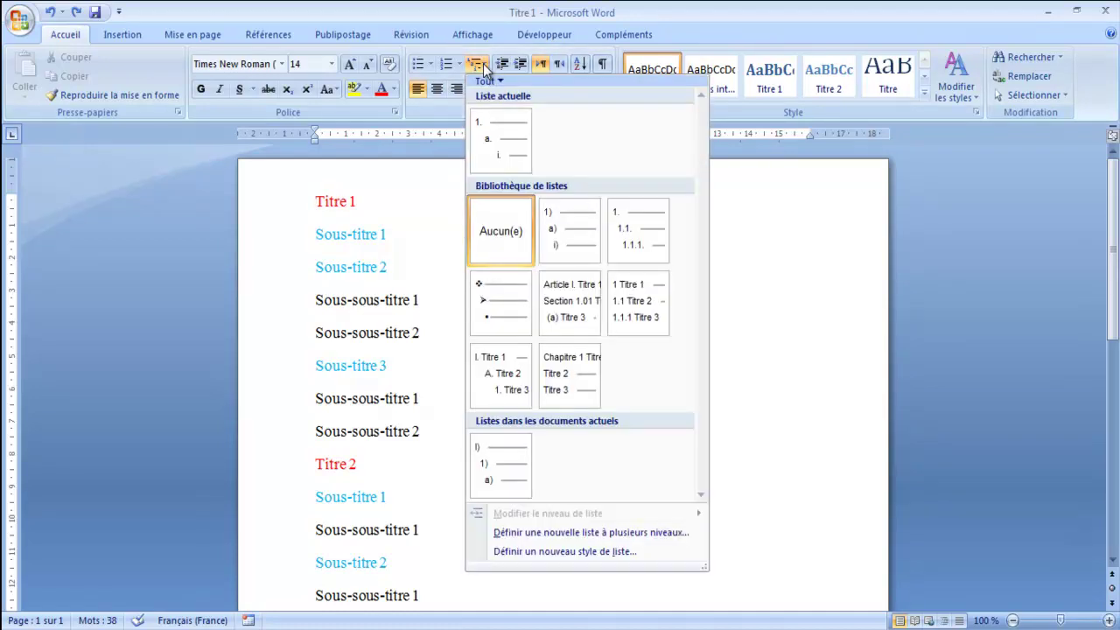
click(519, 535)
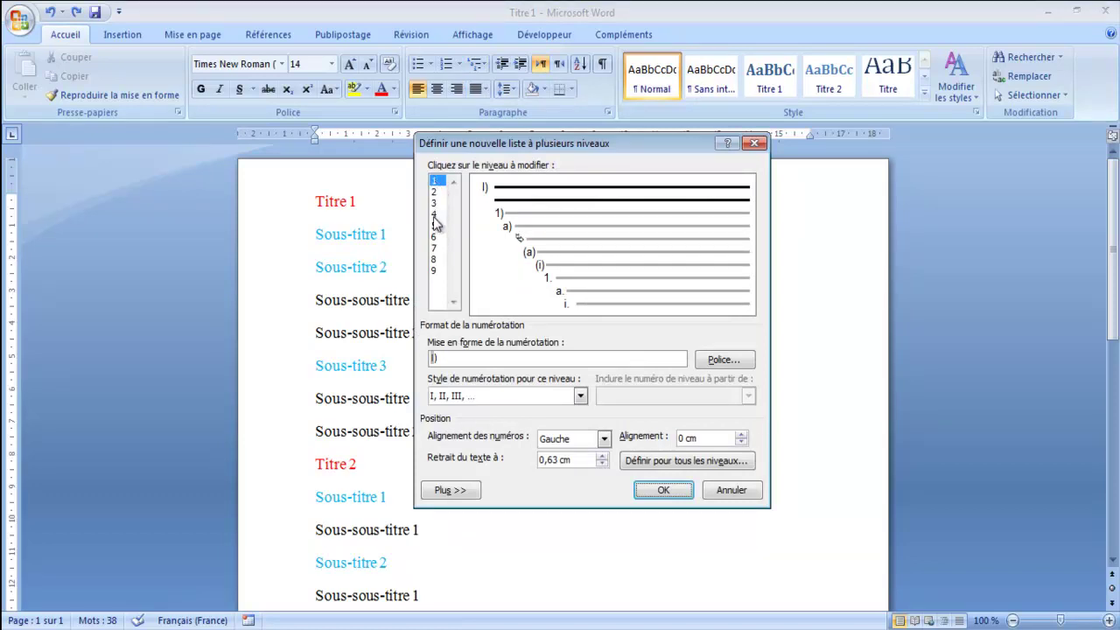
click(435, 181)
click(435, 192)
click(435, 203)
click(435, 214)
click(435, 225)
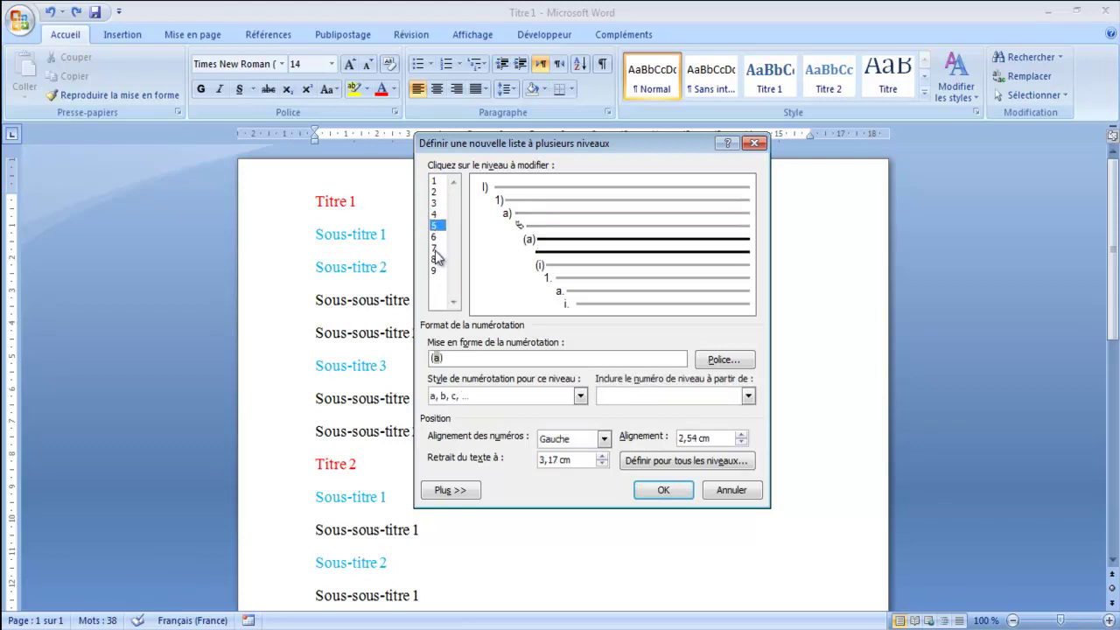
click(440, 182)
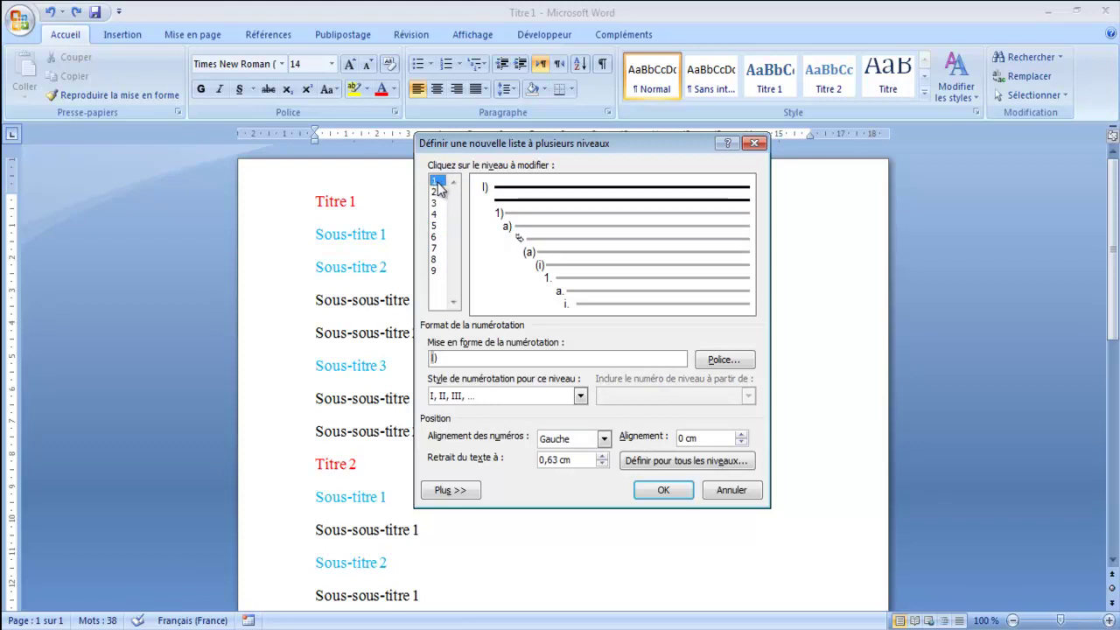
- Set level 1's number style to I, II, III
click(580, 396)
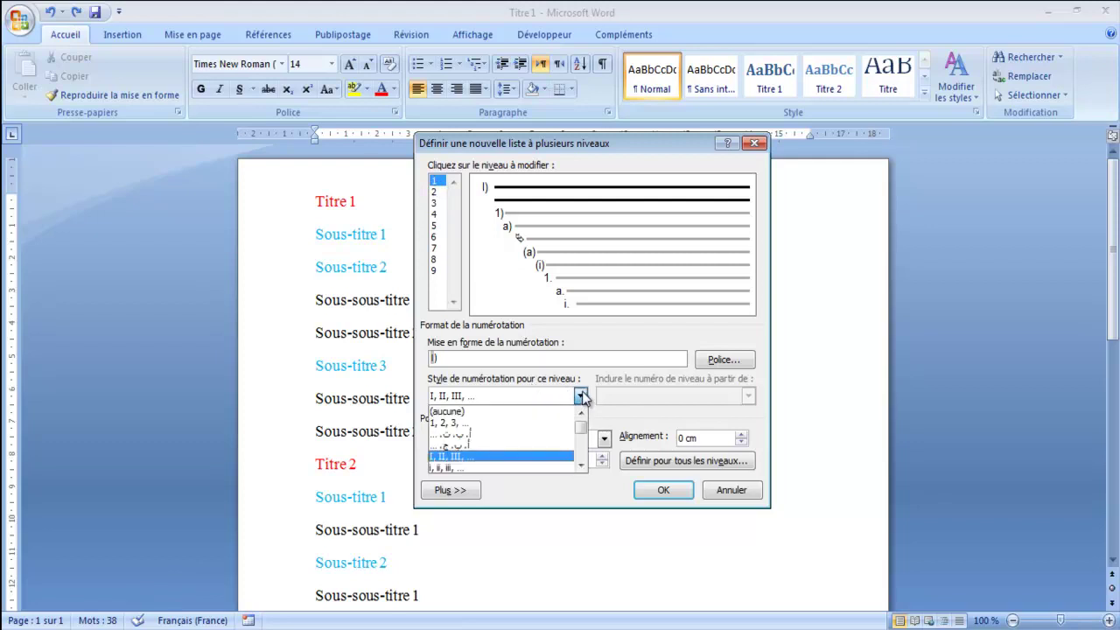
click(583, 465)
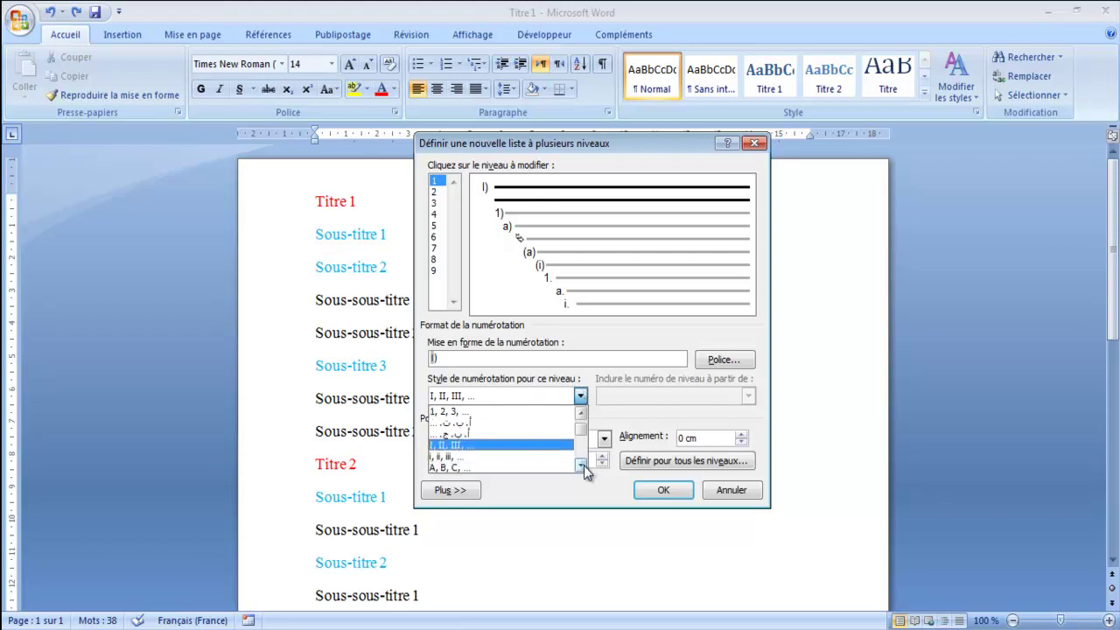
click(583, 466)
click(584, 466)
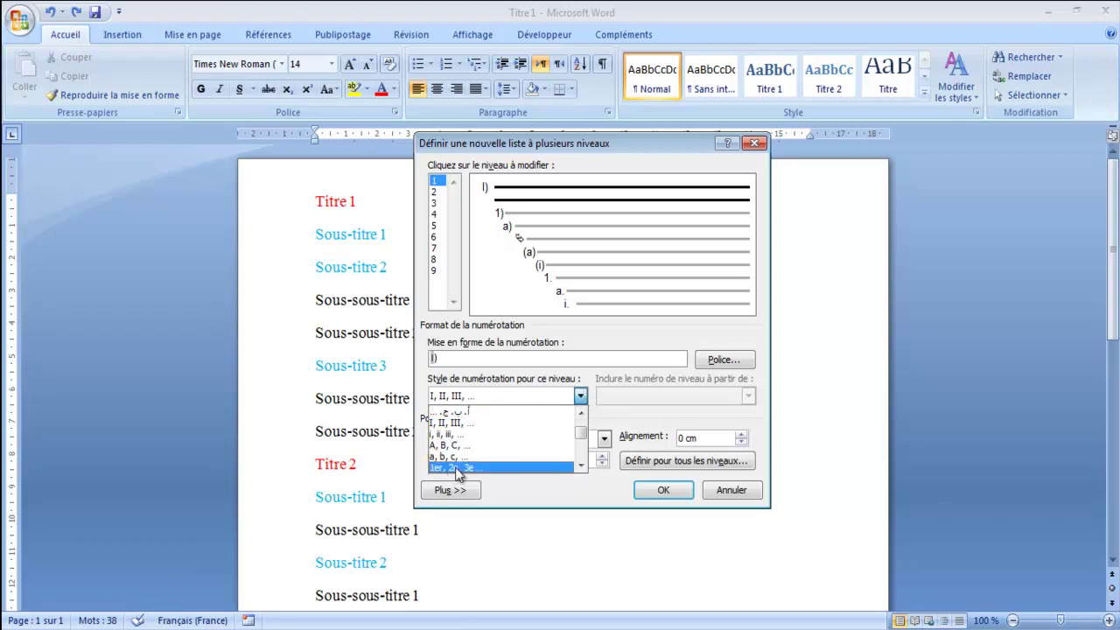
click(582, 412)
click(582, 412)
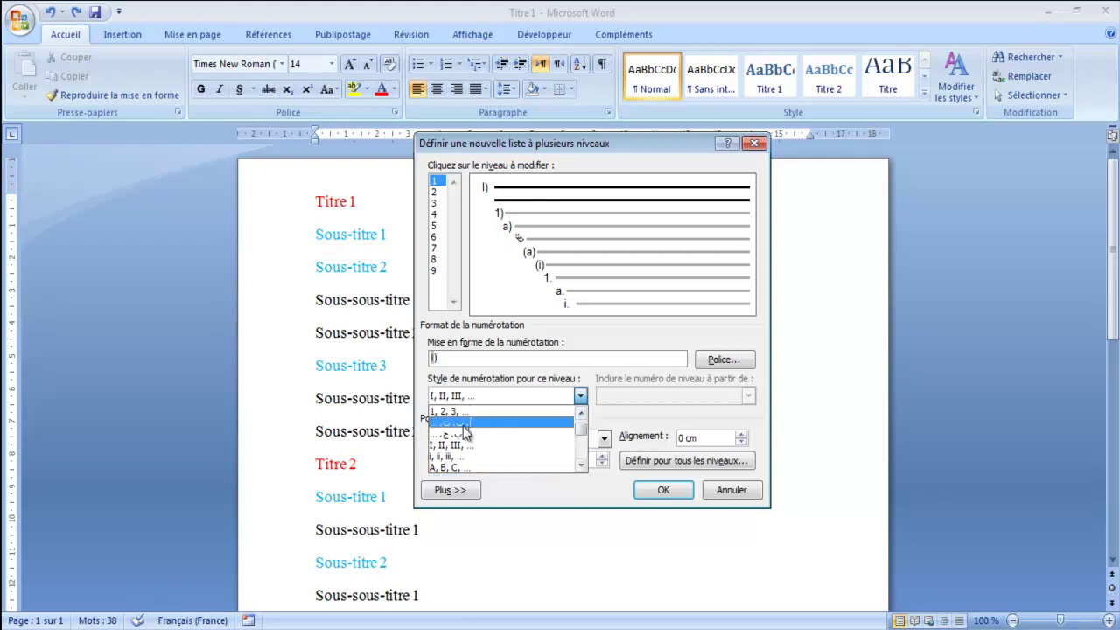
click(581, 412)
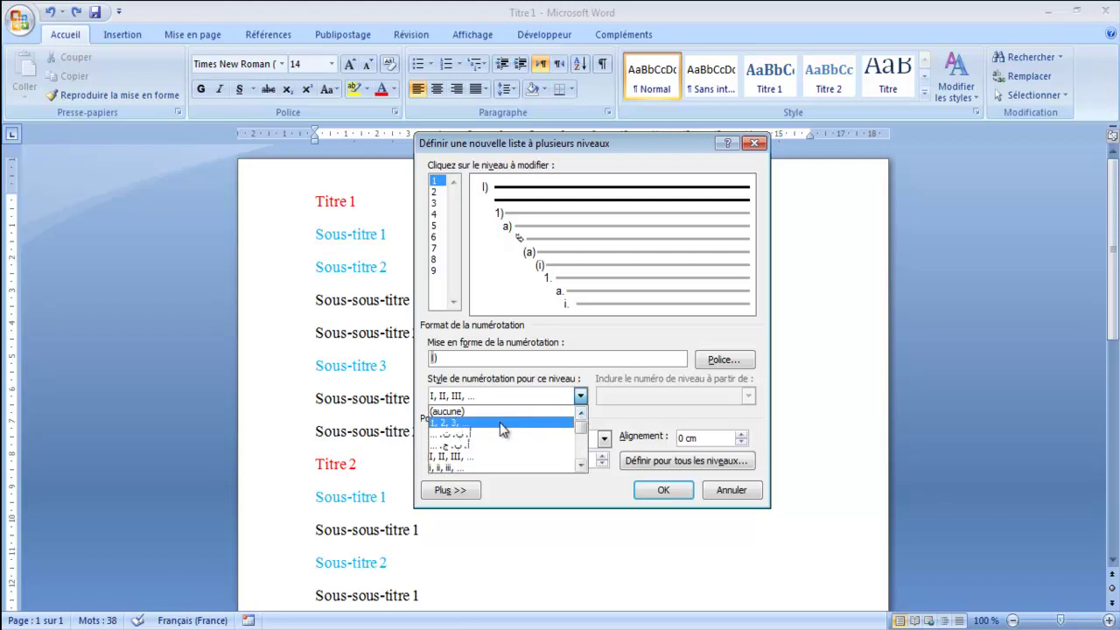
click(440, 456)
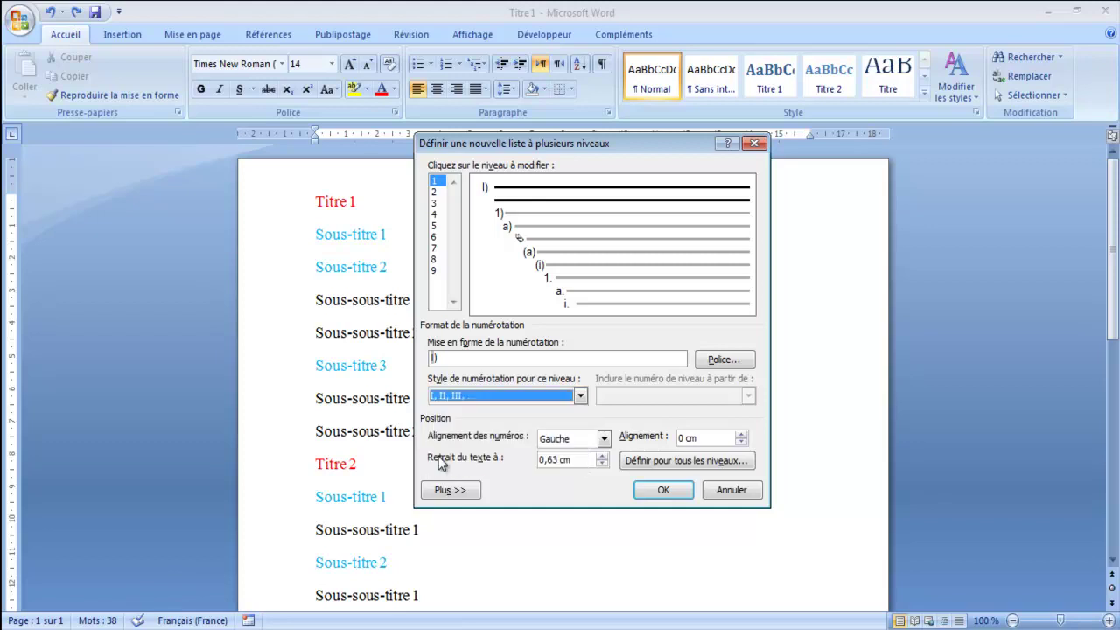
- Number level 2 of the new list as 1, 2, 3
click(436, 192)
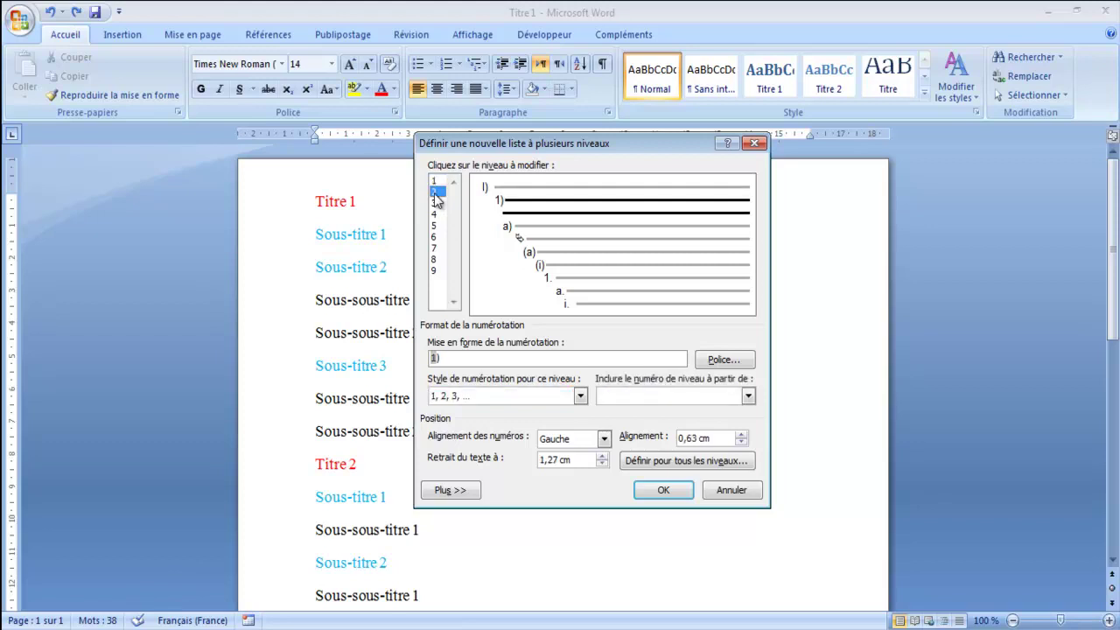
click(581, 397)
click(462, 454)
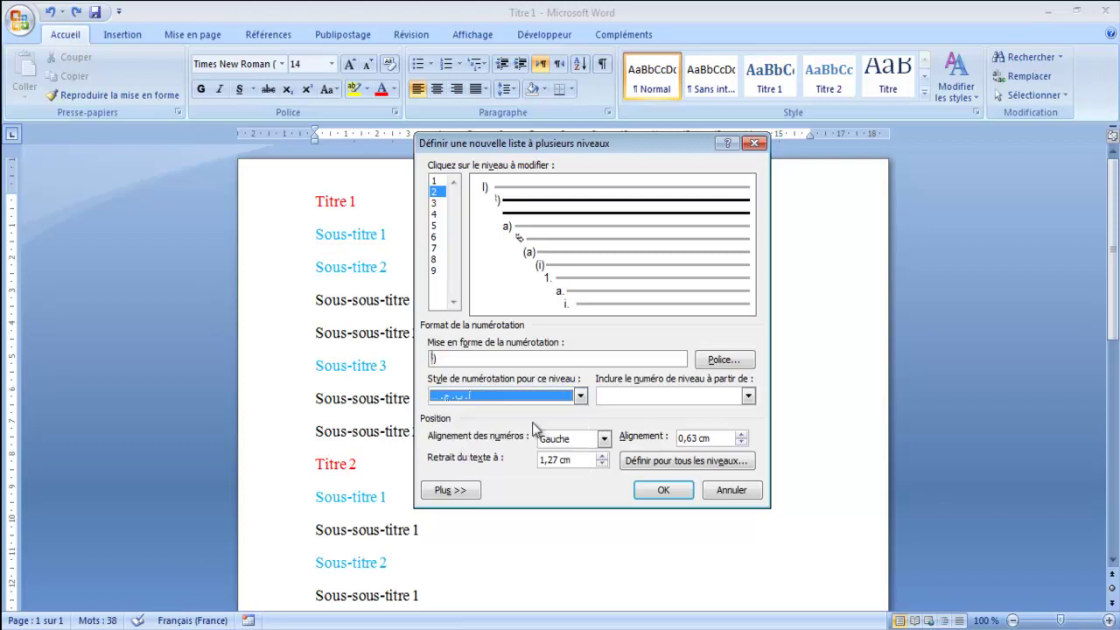
click(580, 395)
click(472, 454)
click(580, 395)
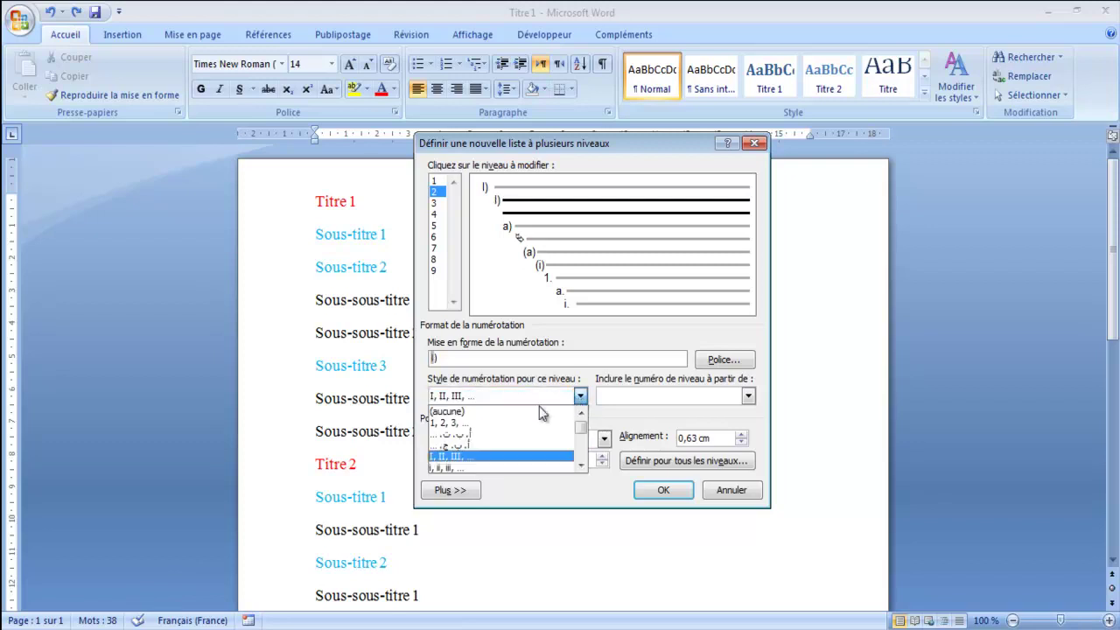
click(448, 423)
- Number level 3 as a, b, c, then recheck the level 2 and level 3 settings
click(435, 203)
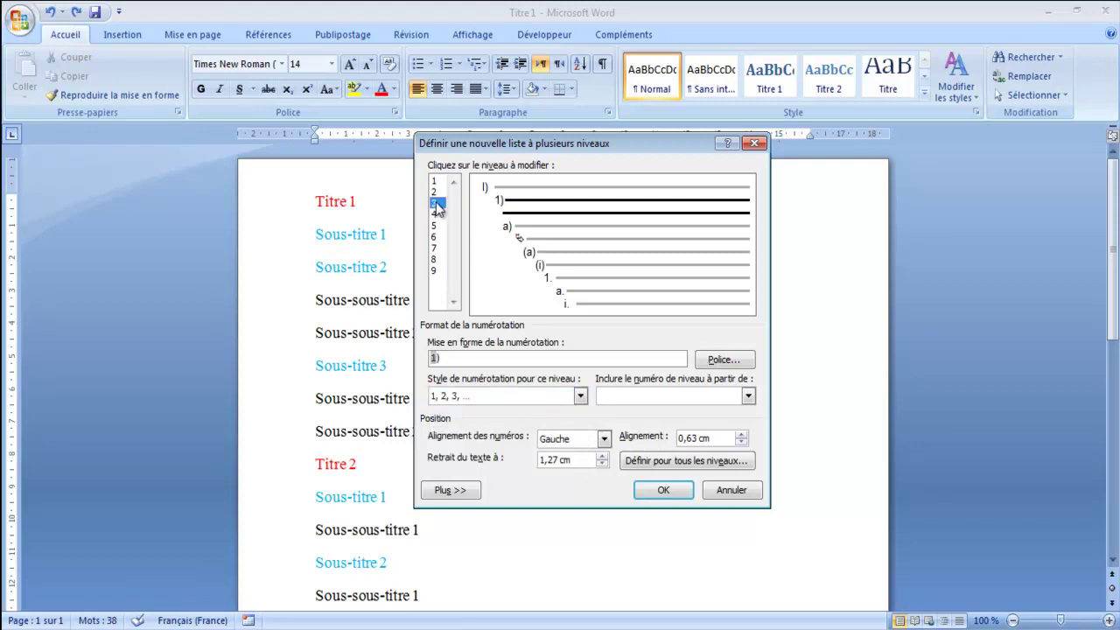
click(581, 395)
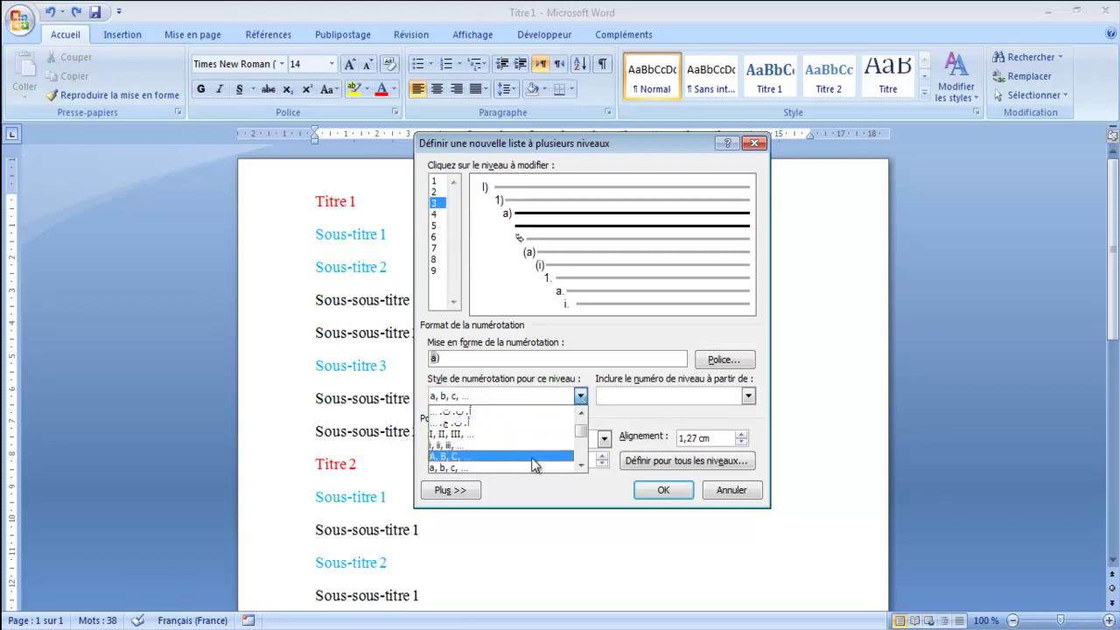
click(580, 465)
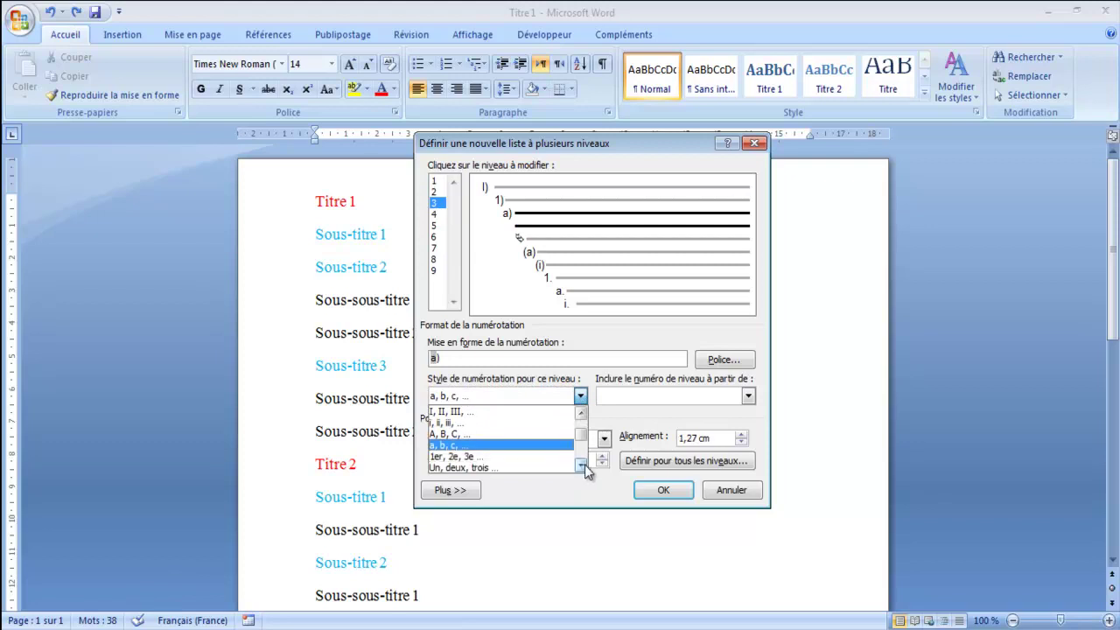
click(584, 412)
click(454, 446)
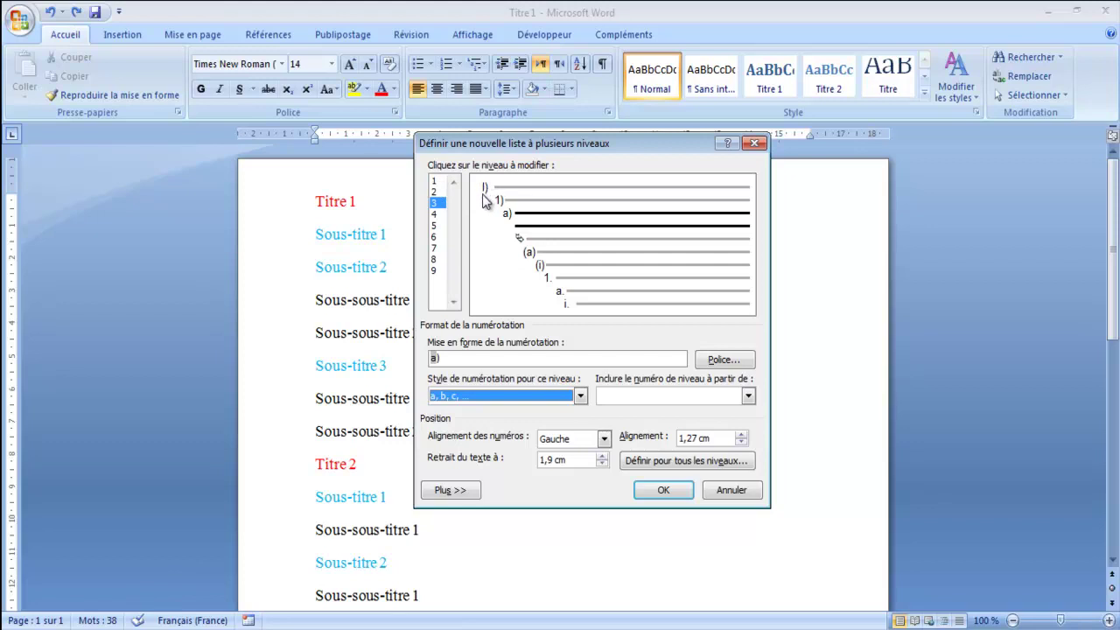
click(434, 192)
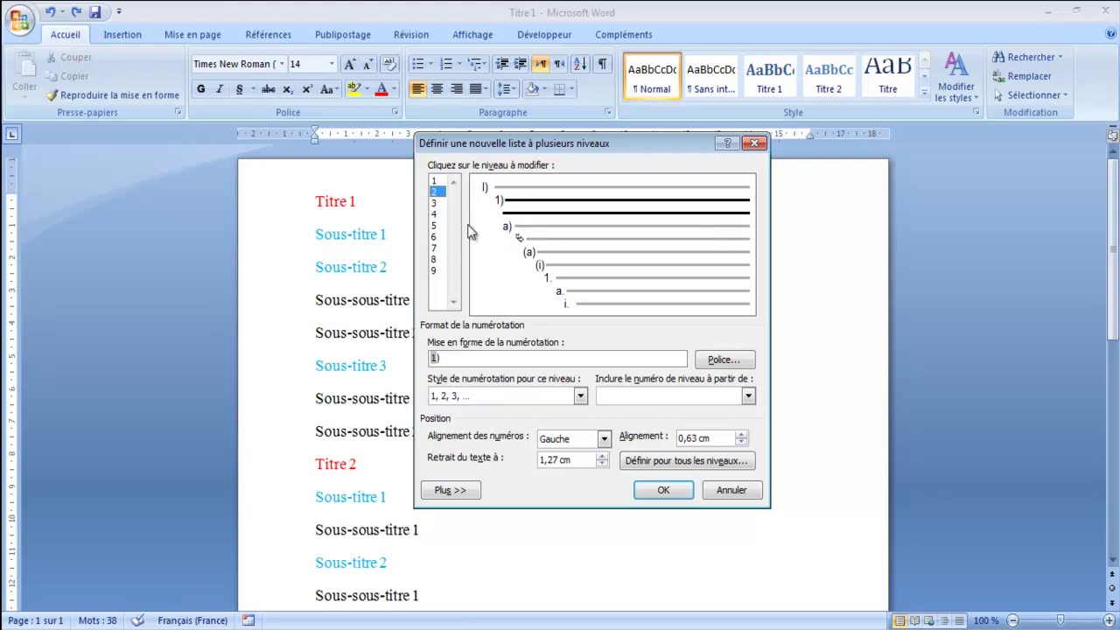
click(435, 203)
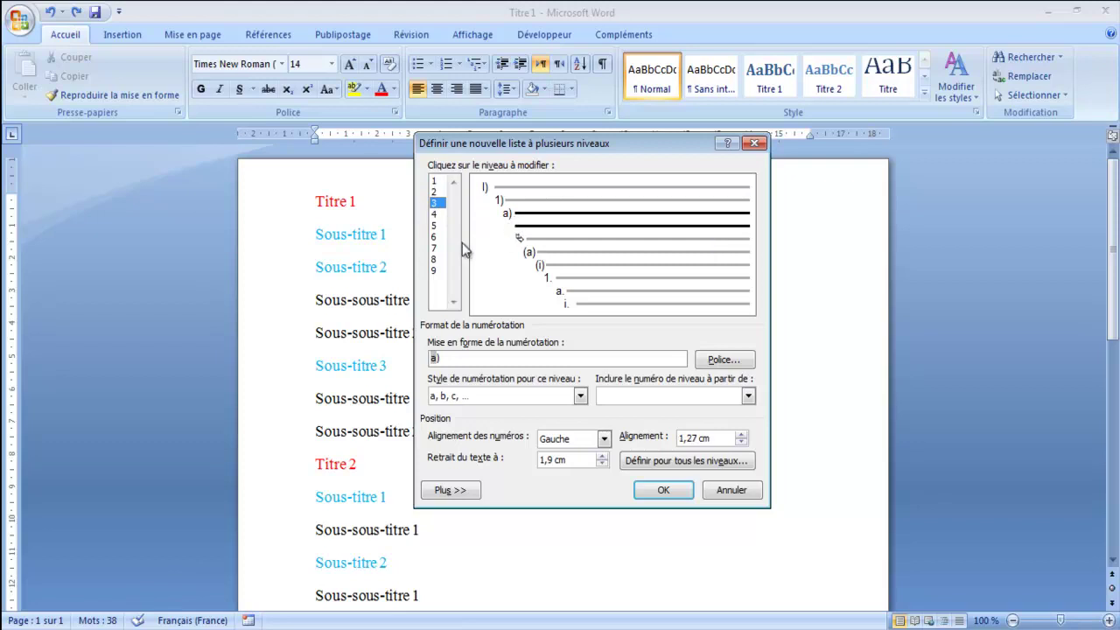
- Give level 4 the 'Un, deux, trois' number style and confirm the new list with OK
click(435, 214)
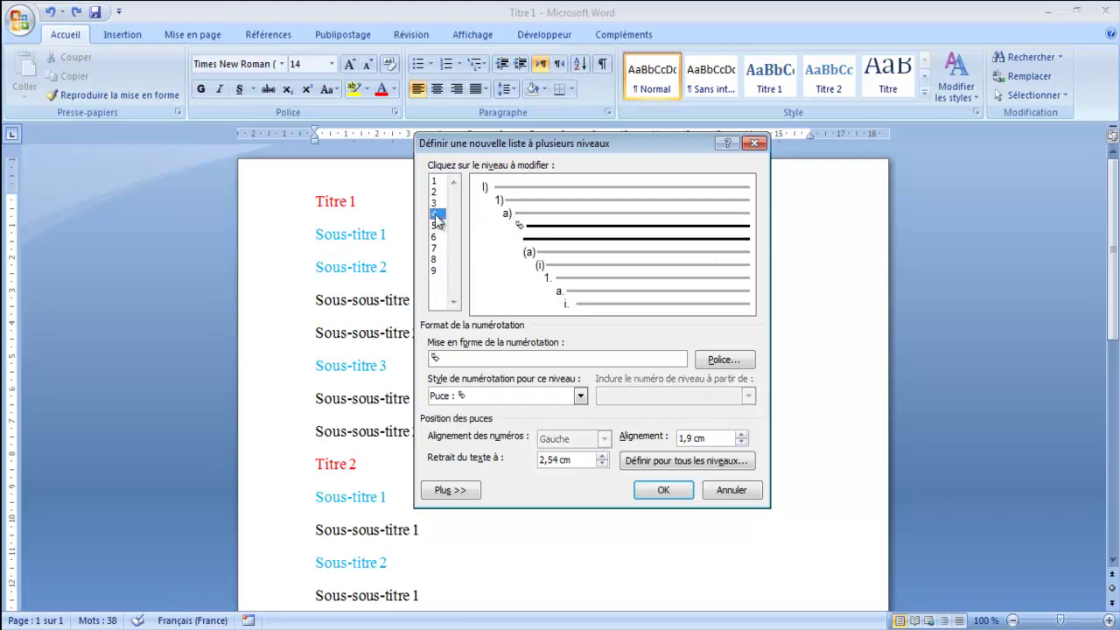
click(580, 397)
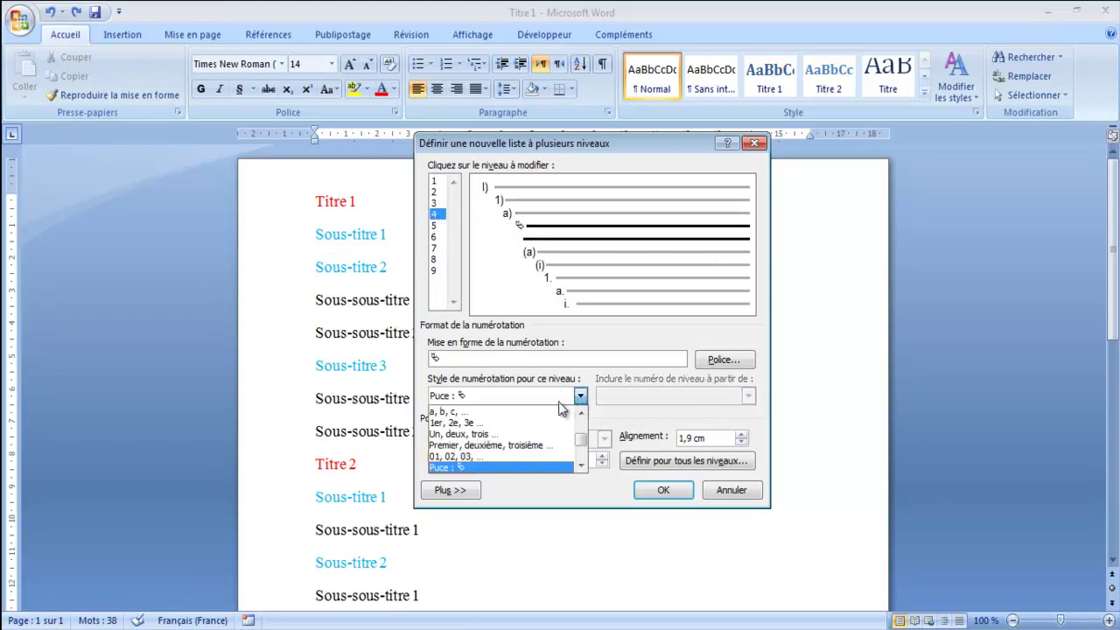
click(582, 465)
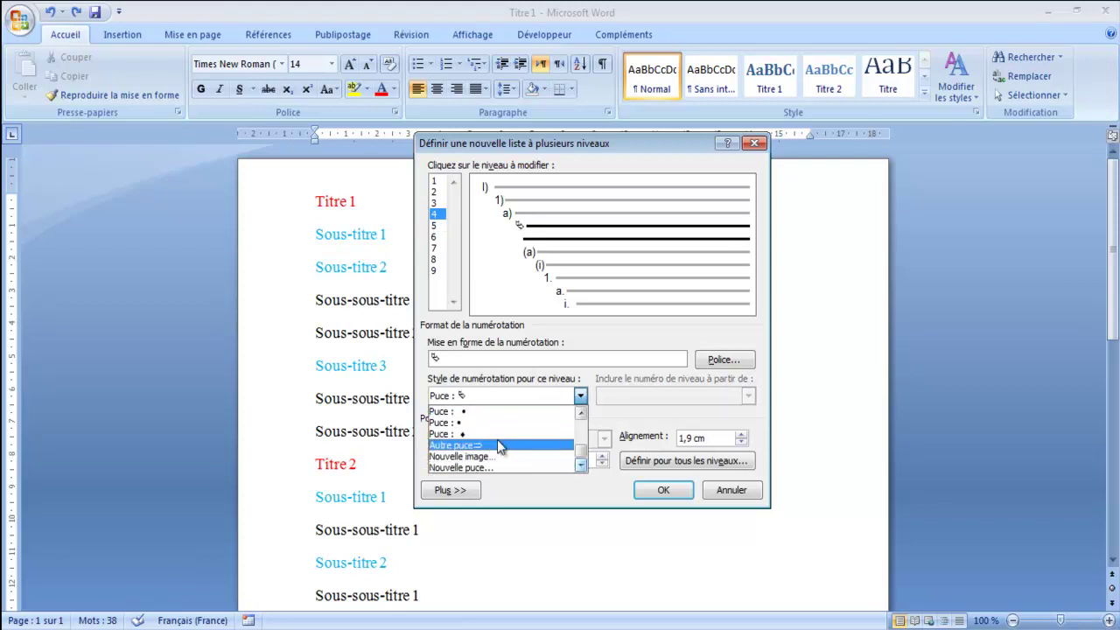
click(582, 412)
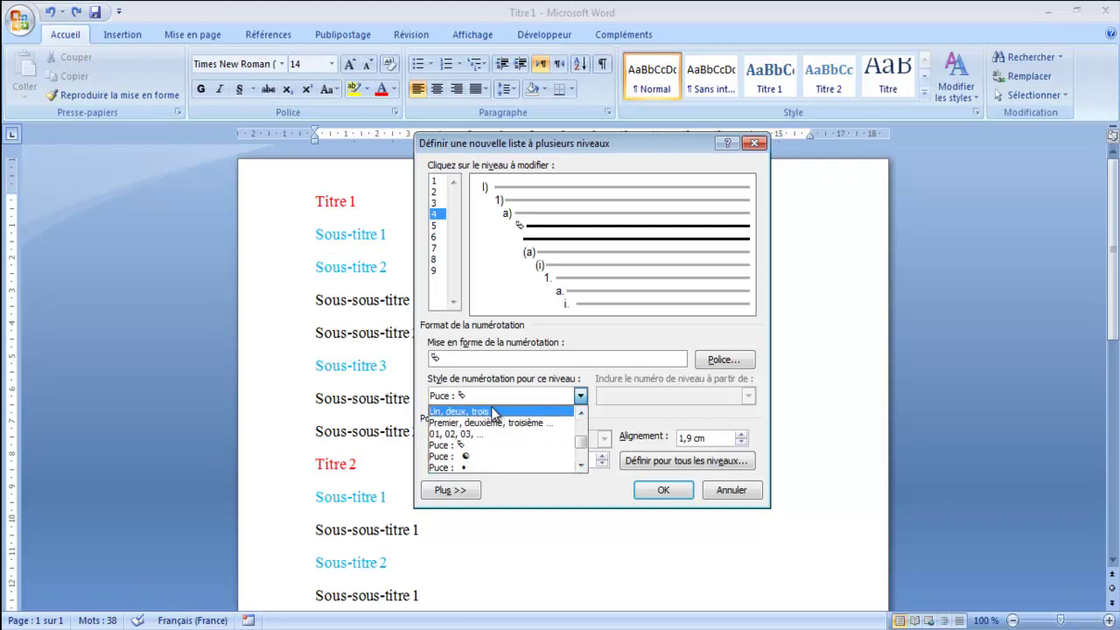
click(495, 412)
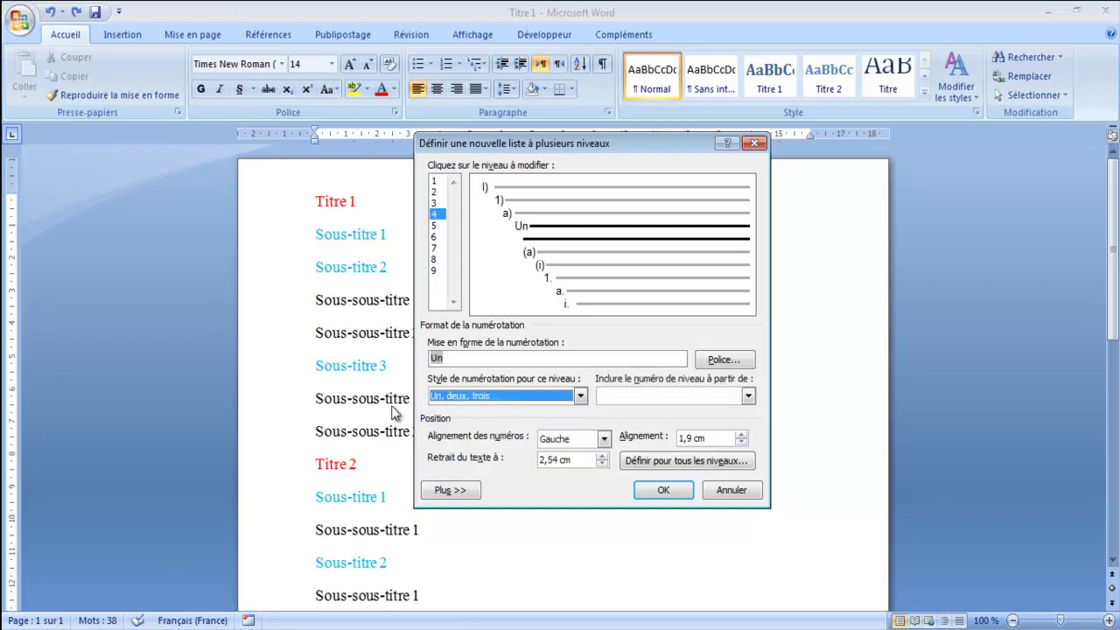
click(663, 491)
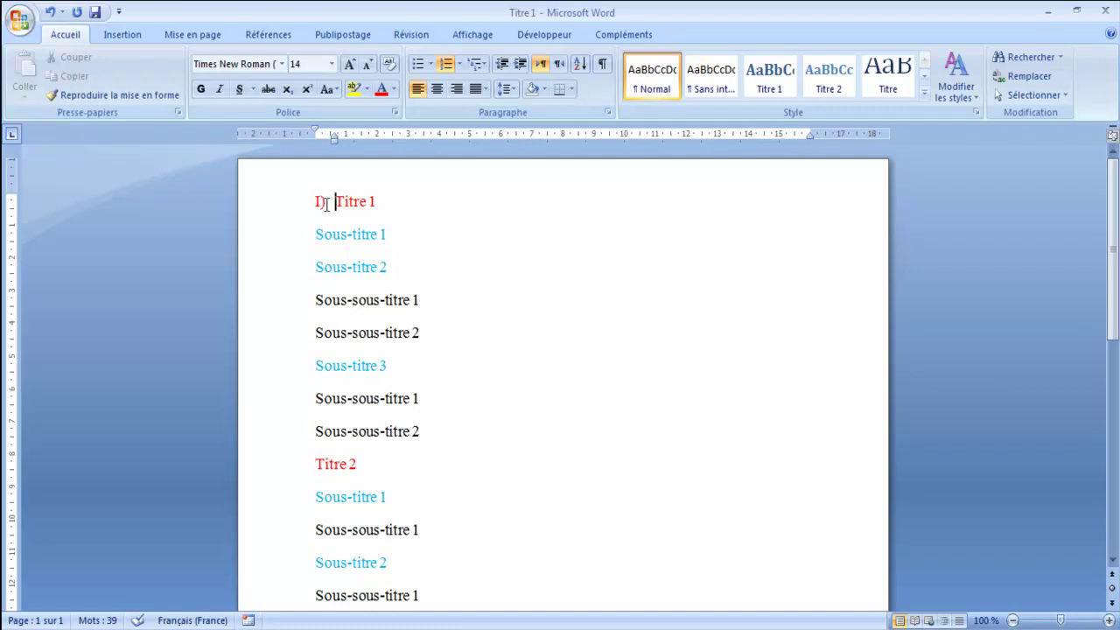
- Delete Titre 1's I) numbering with Backspace and browse the multilevel list choices
key(BackSpace)
key(BackSpace)
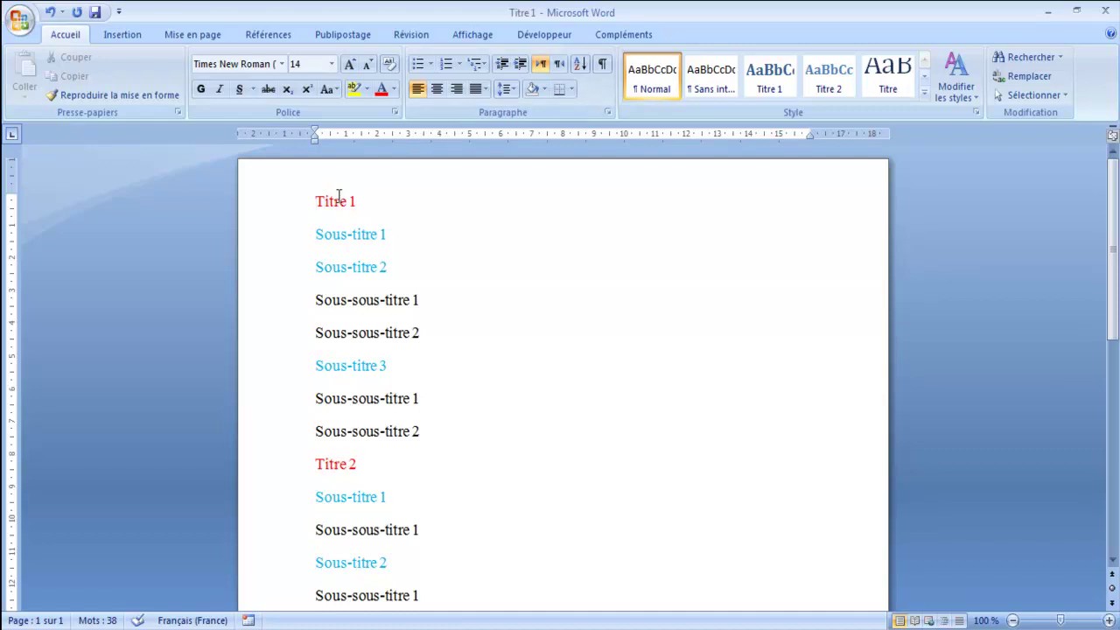
click(476, 63)
mouse_move(496, 151)
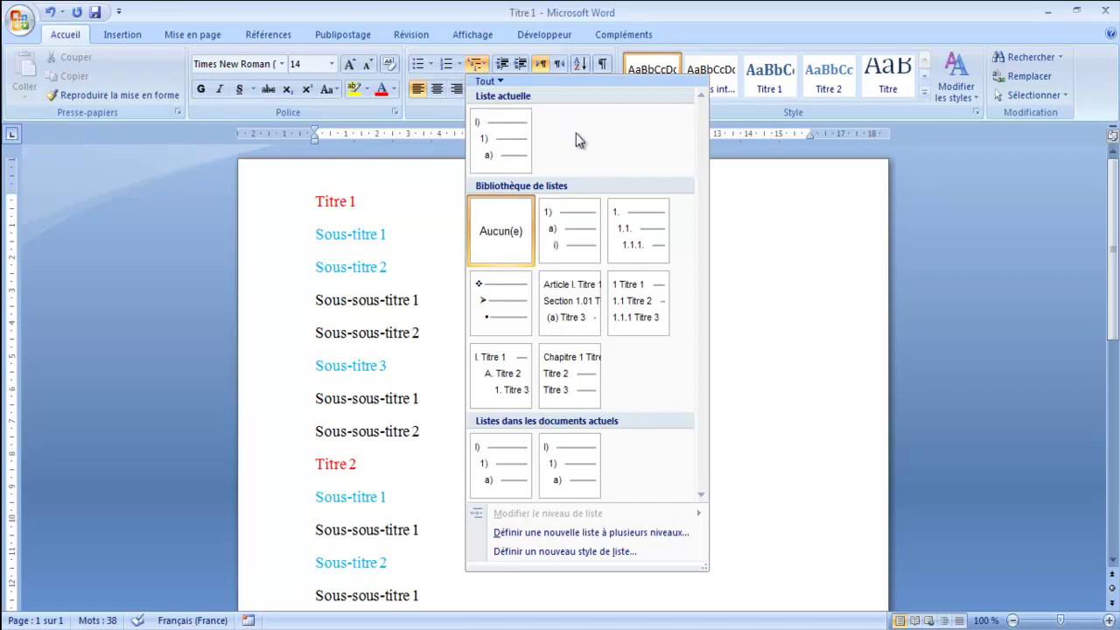
mouse_move(496, 129)
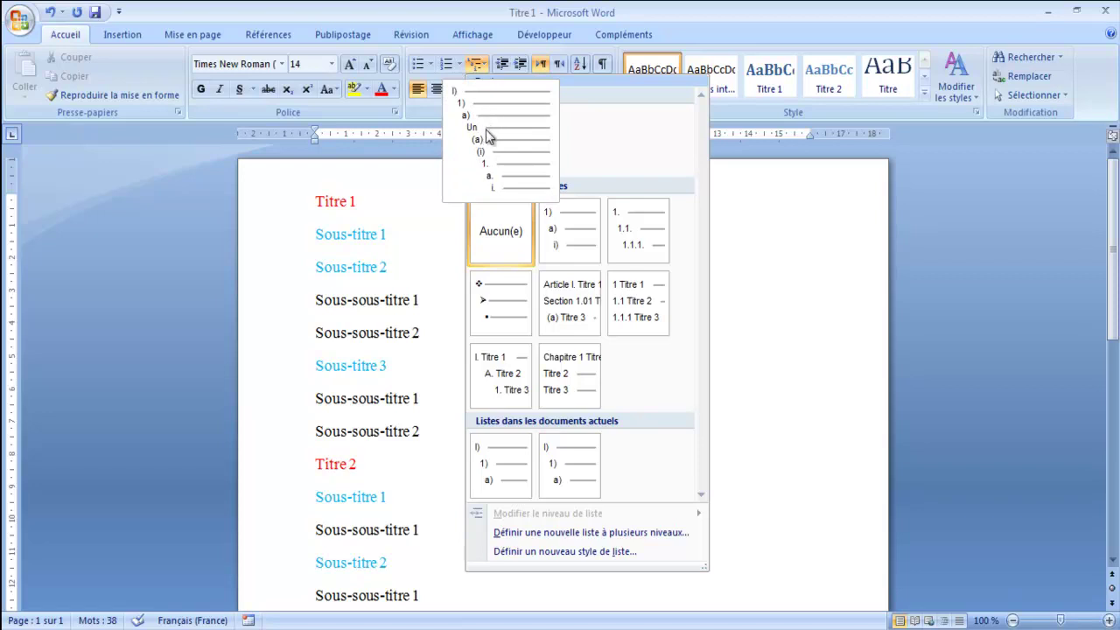
- Reapply the current multilevel list to Titre 1 so it reads I) again
click(315, 200)
click(476, 64)
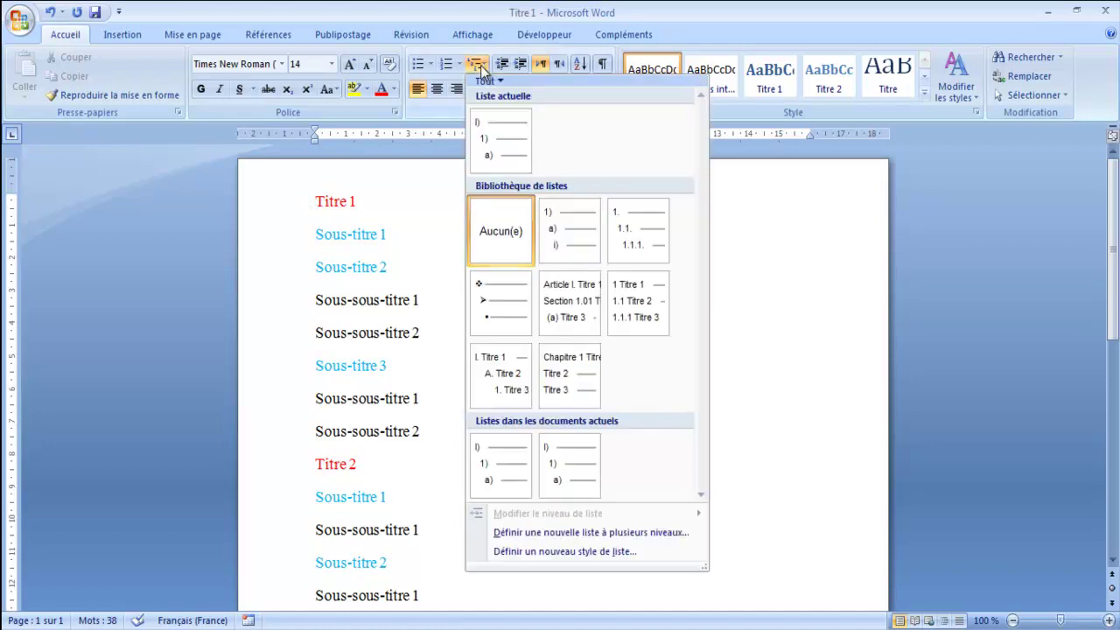
click(488, 143)
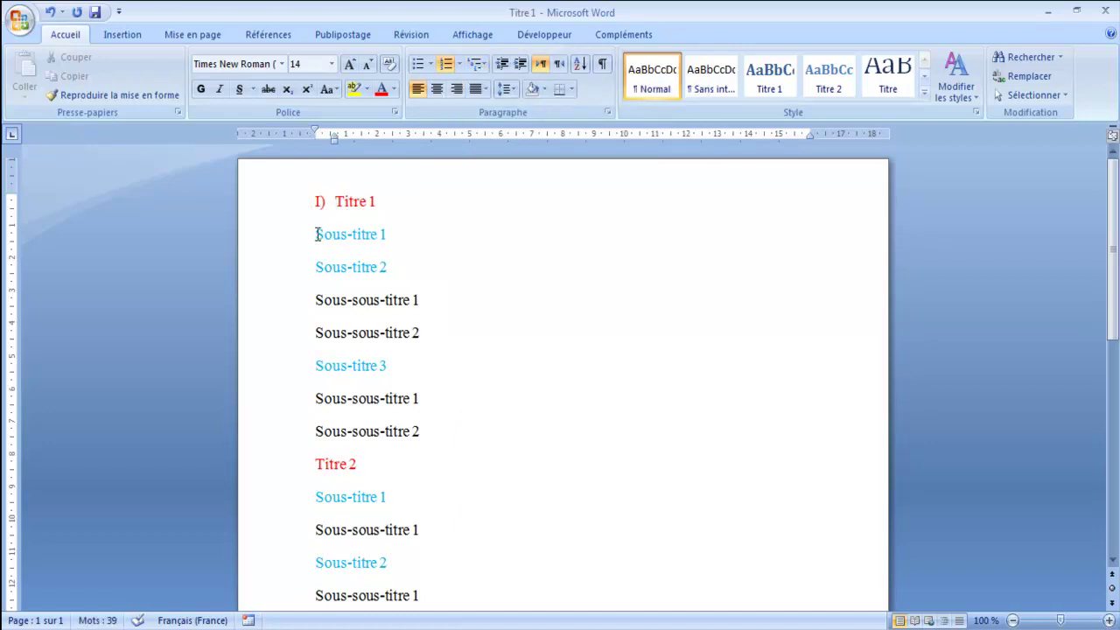
click(317, 233)
click(484, 67)
- Apply the current list to Sous-titre 1 and demote it with Tab to 1)
mouse_move(484, 143)
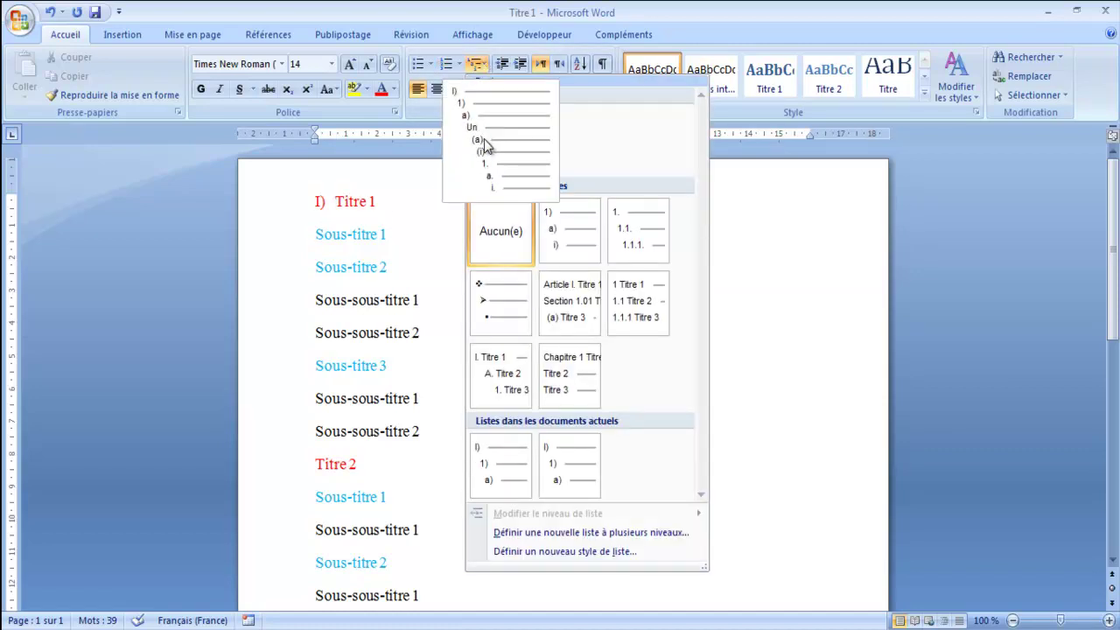
click(483, 139)
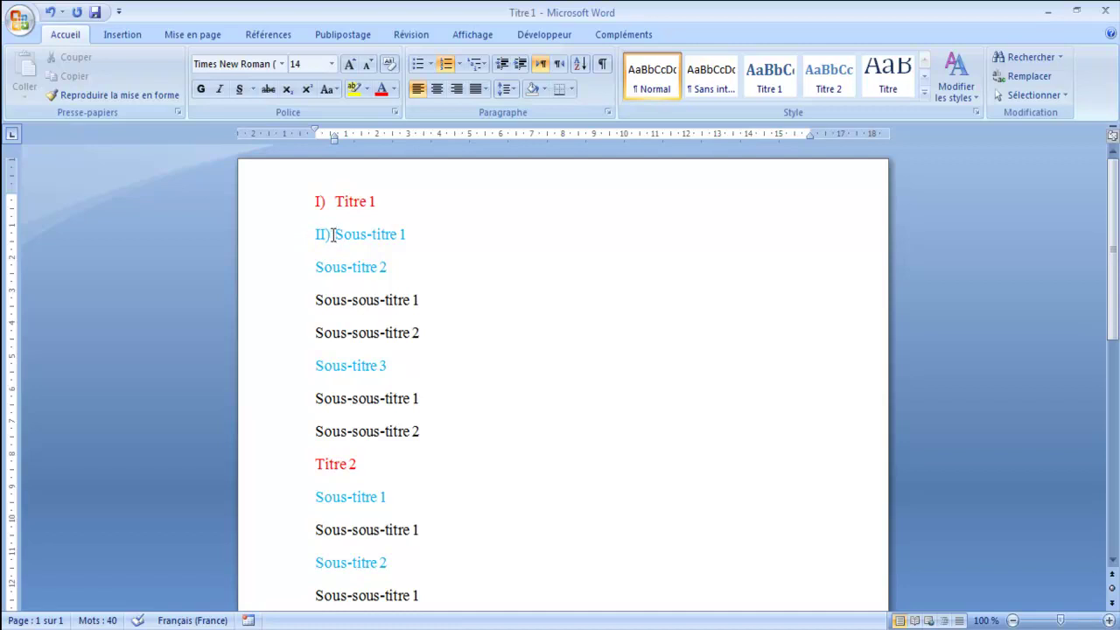
key(Tab)
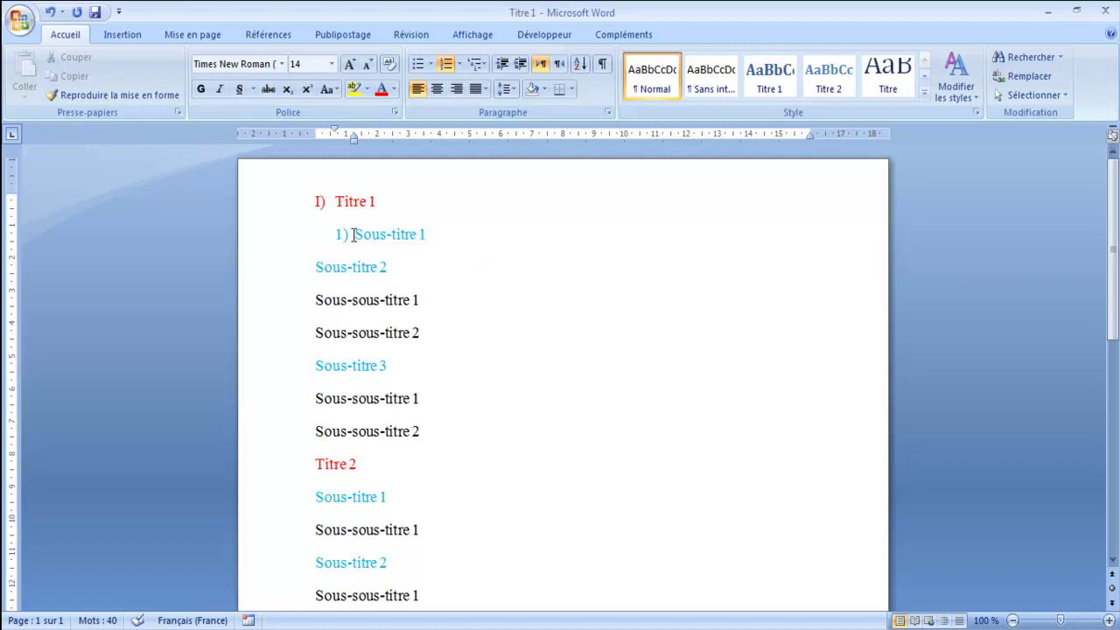
click(316, 267)
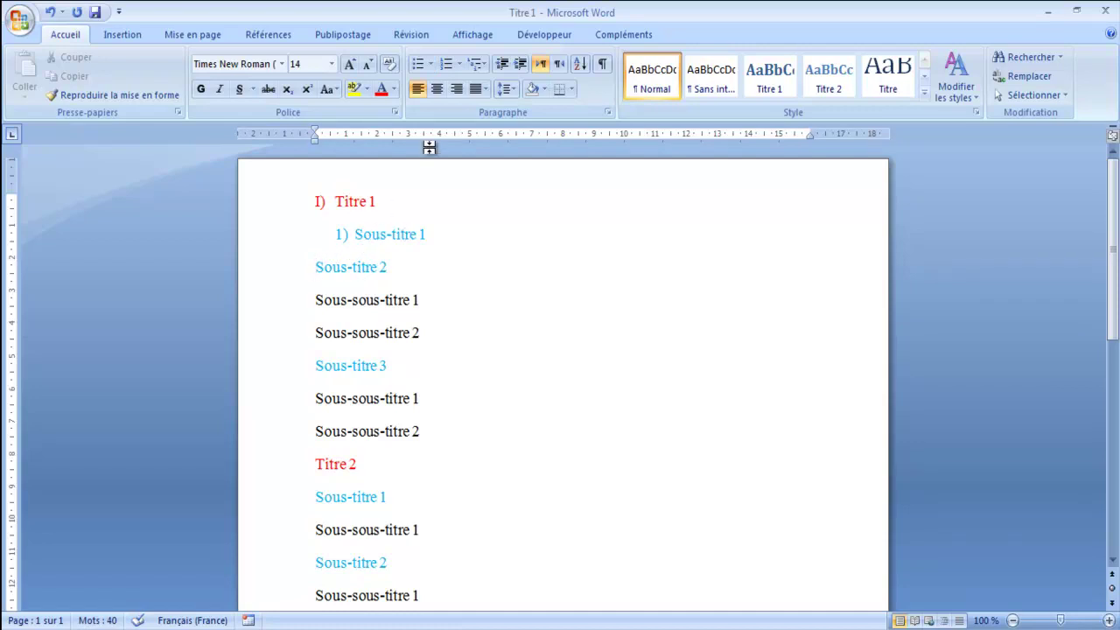
- Number Sous-titre 2 as 2) with the current list and one Tab
click(476, 64)
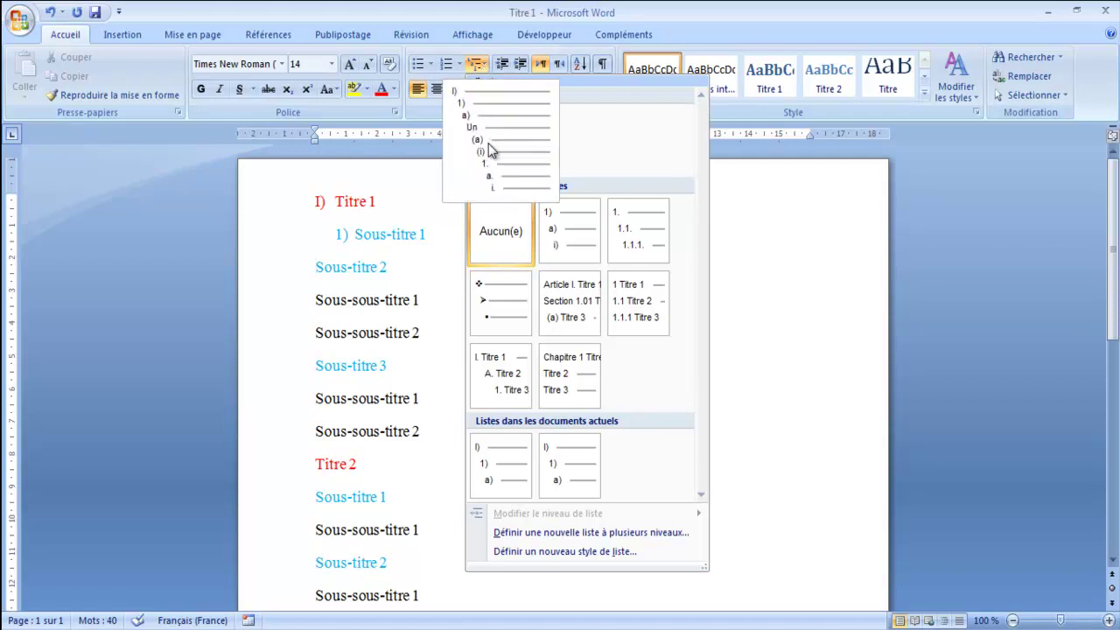
click(490, 150)
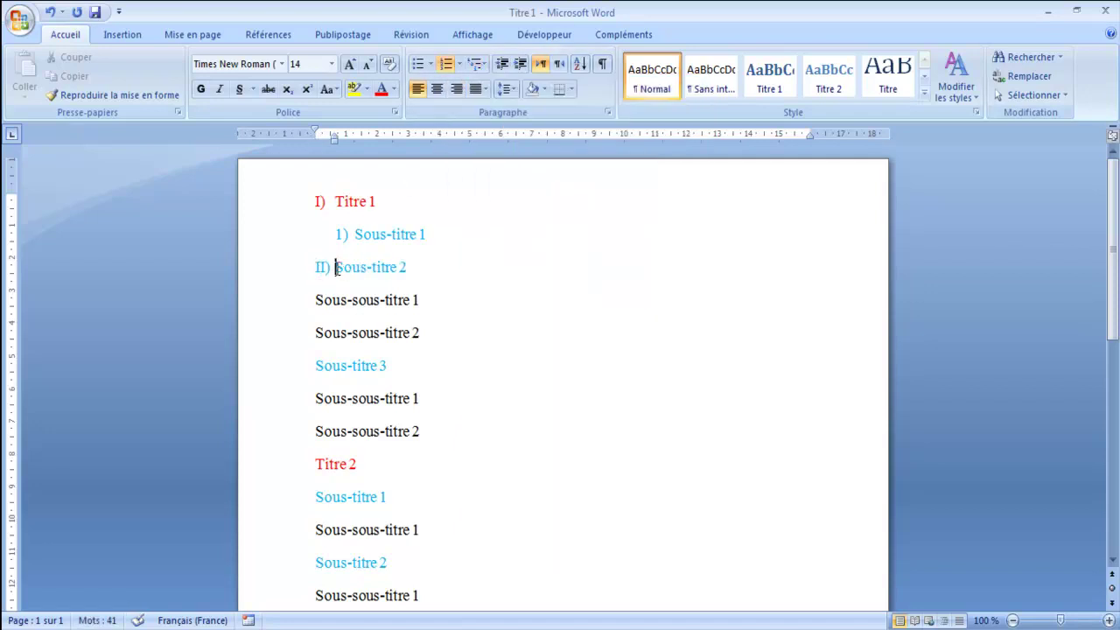
key(Tab)
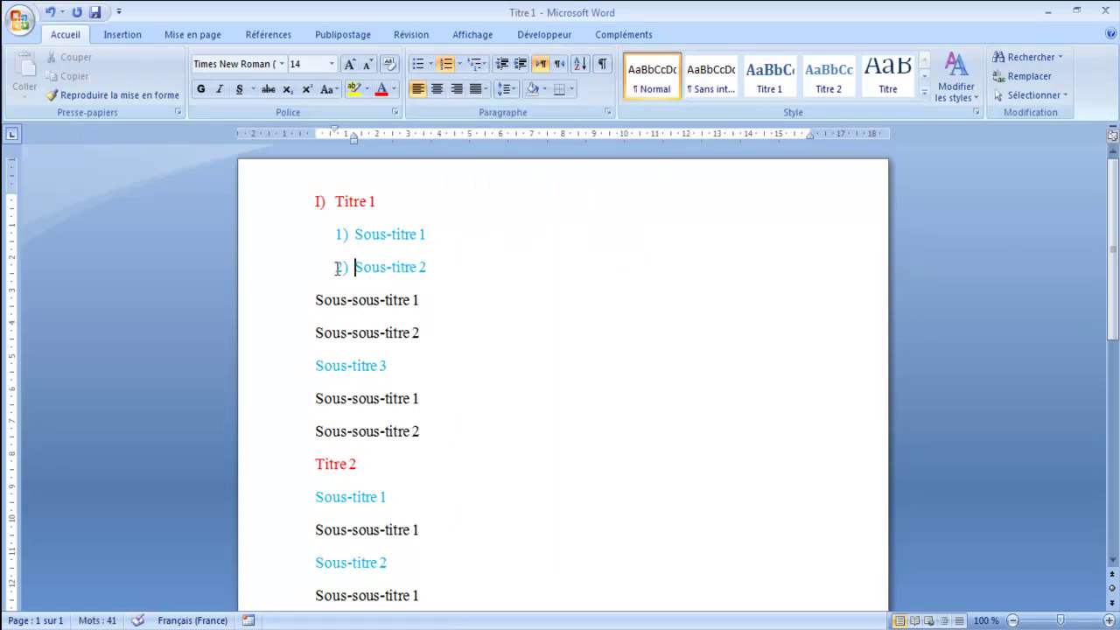
click(316, 300)
- Number Sous-sous-titre 1 as a) with the current list and two Tabs
click(477, 64)
mouse_move(506, 153)
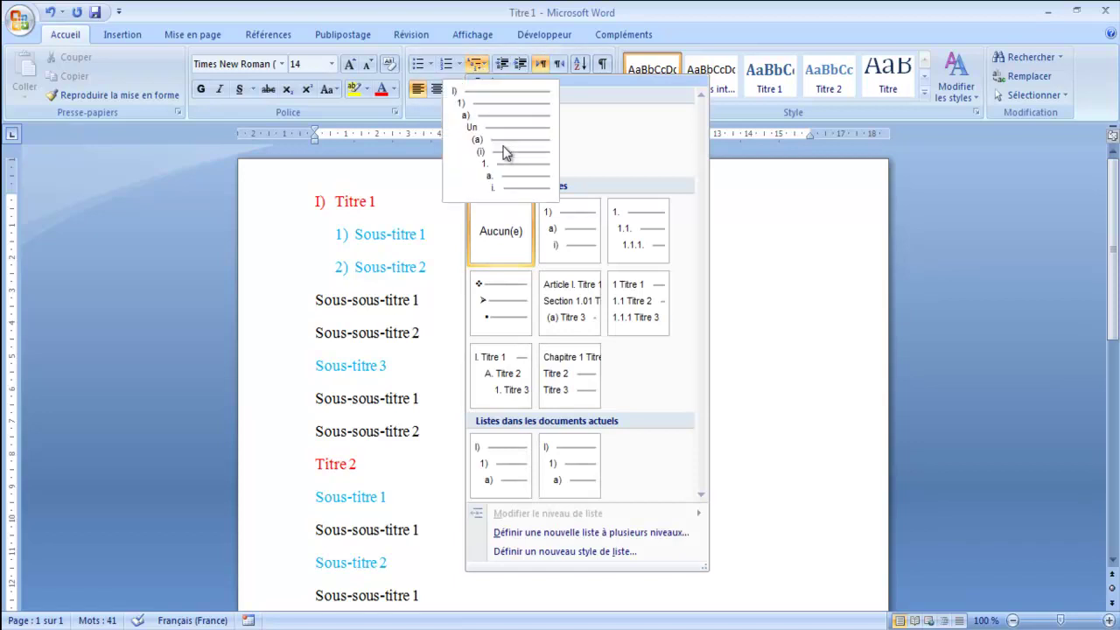
click(506, 153)
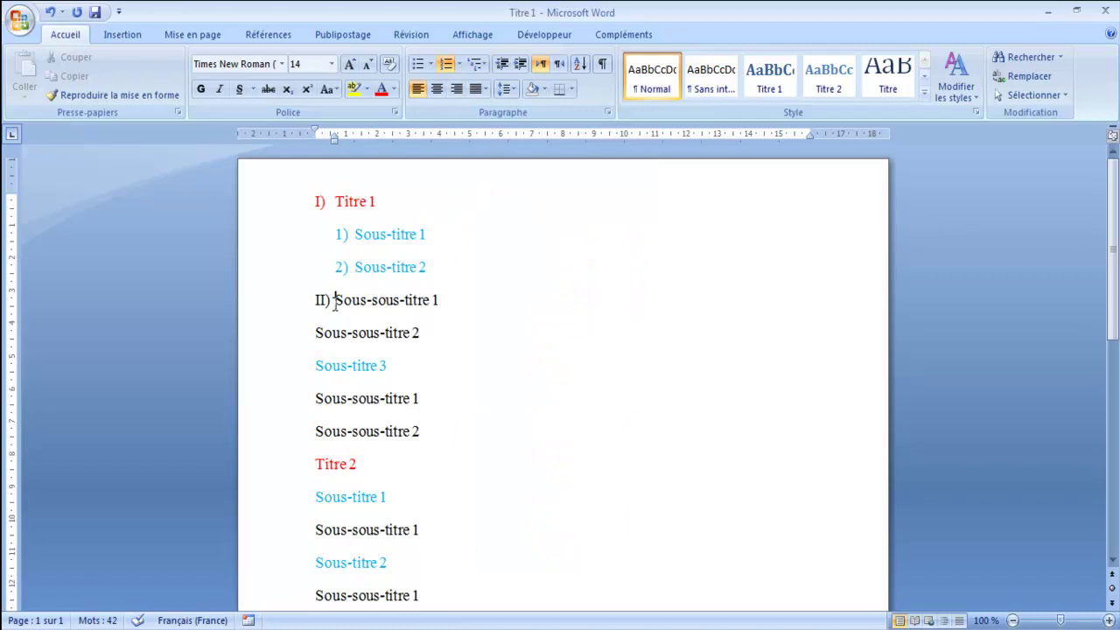
key(Tab)
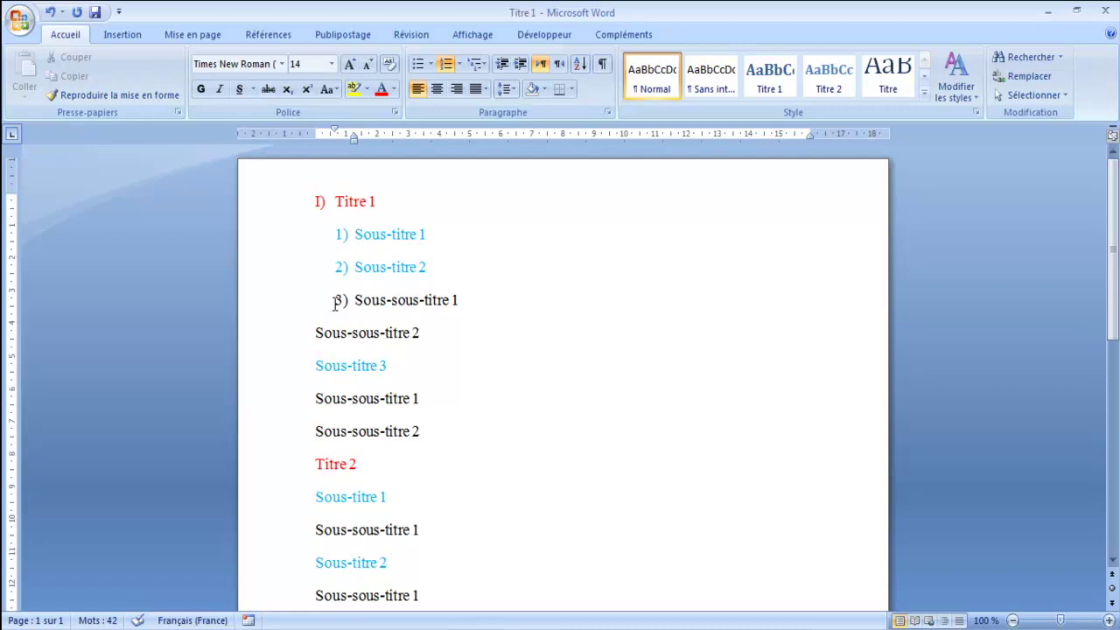
key(Tab)
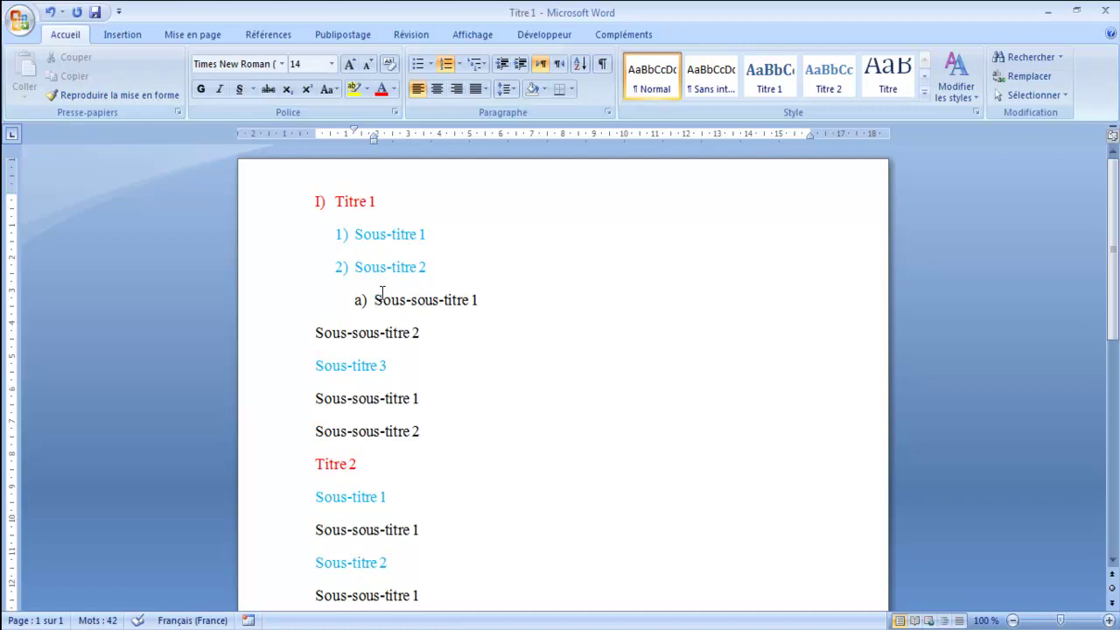
- Number Sous-sous-titre 2 as b) with the current list and two Tabs
click(316, 332)
click(477, 64)
click(490, 147)
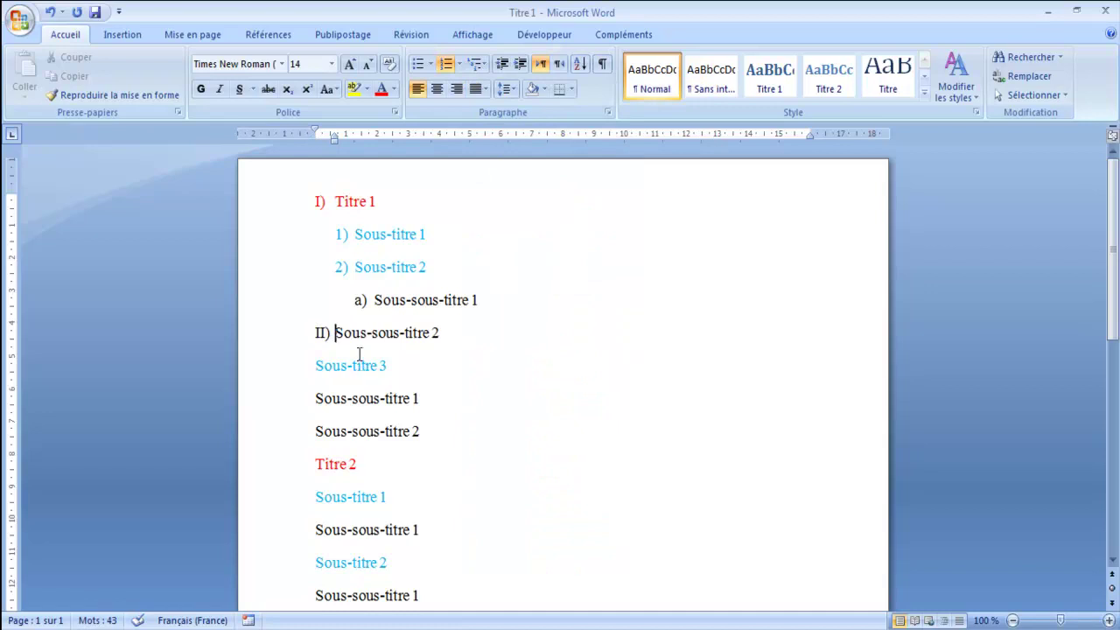
key(Tab)
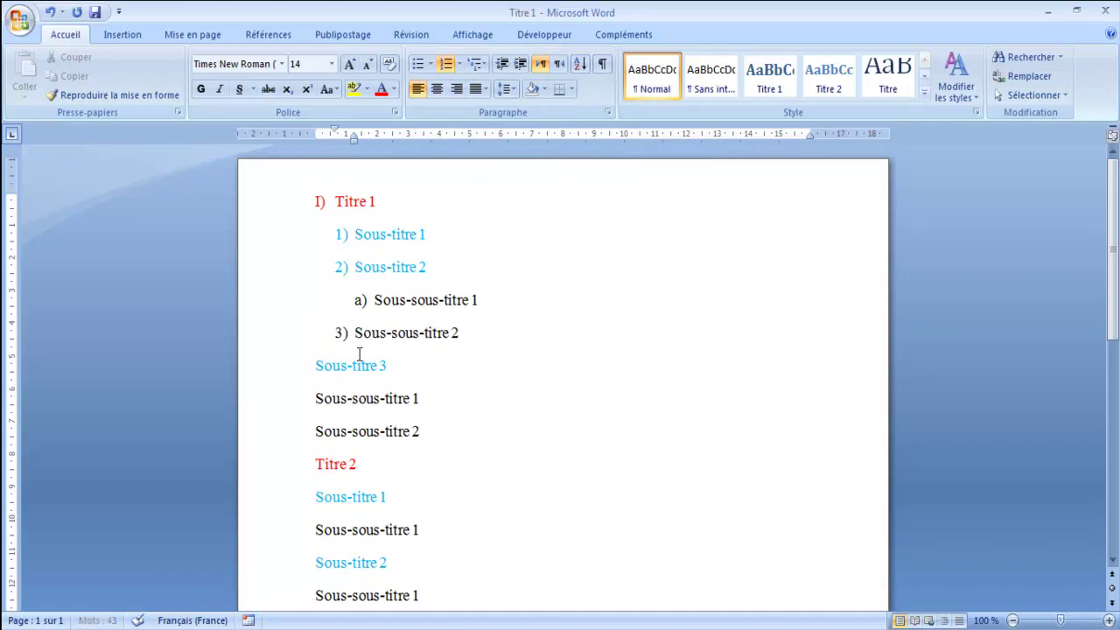
key(Tab)
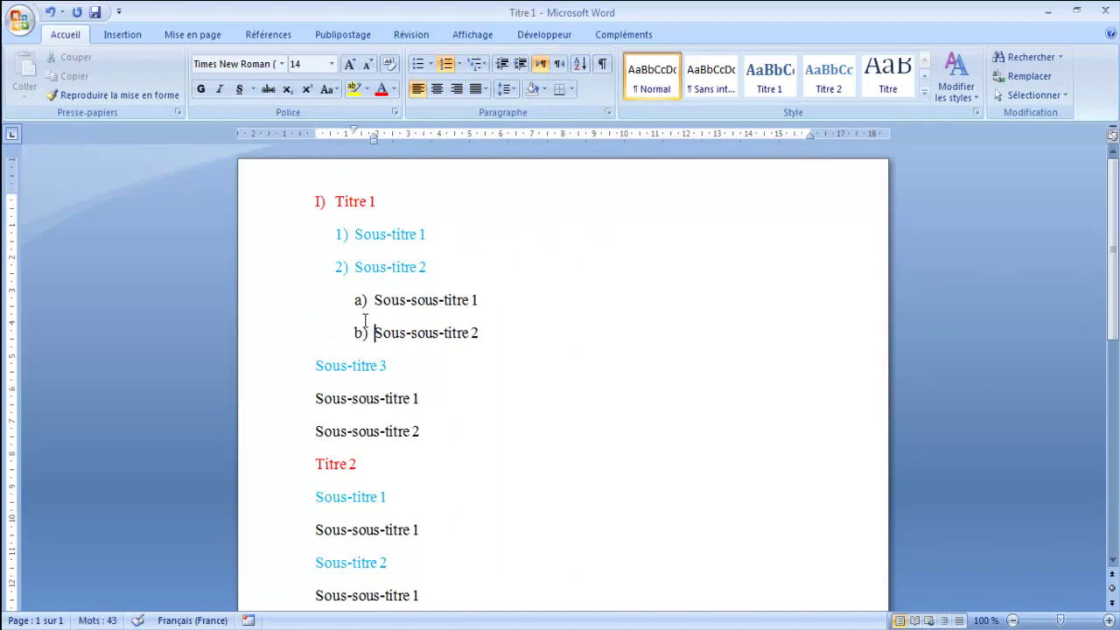
click(316, 366)
- Number Sous-titre 3 as 3) at the second level with the current list
click(351, 234)
click(352, 267)
click(325, 367)
click(477, 63)
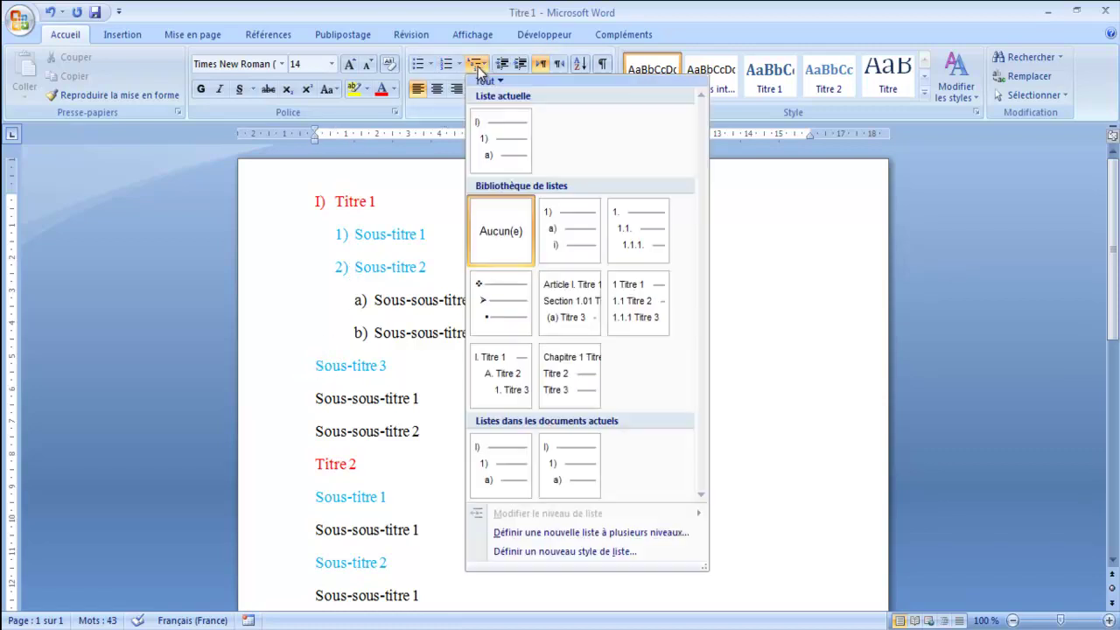
click(487, 142)
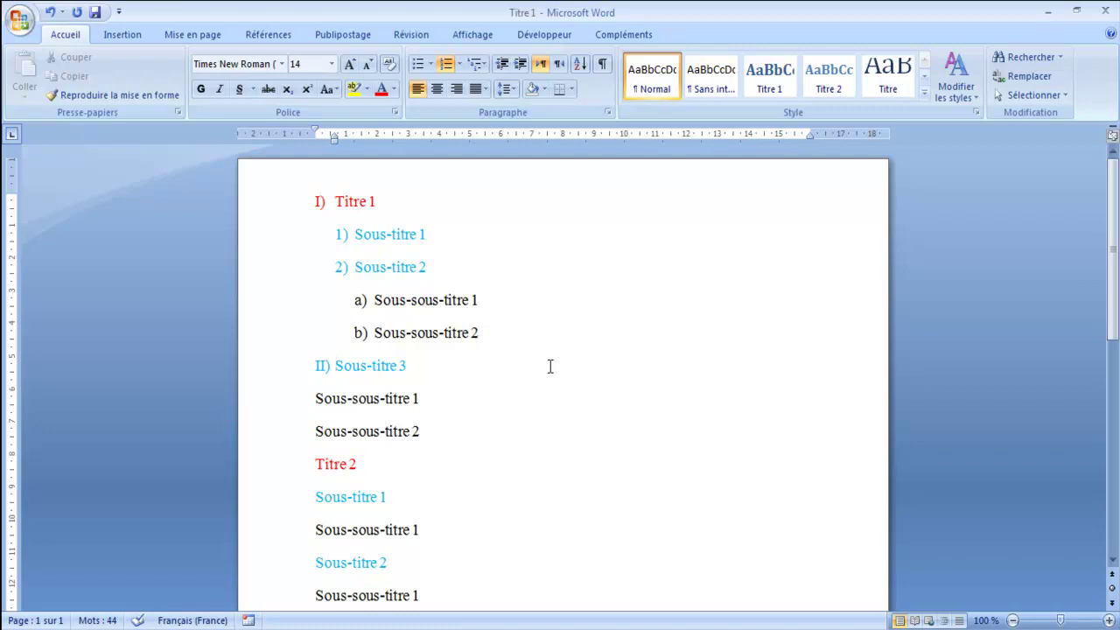
key(Tab)
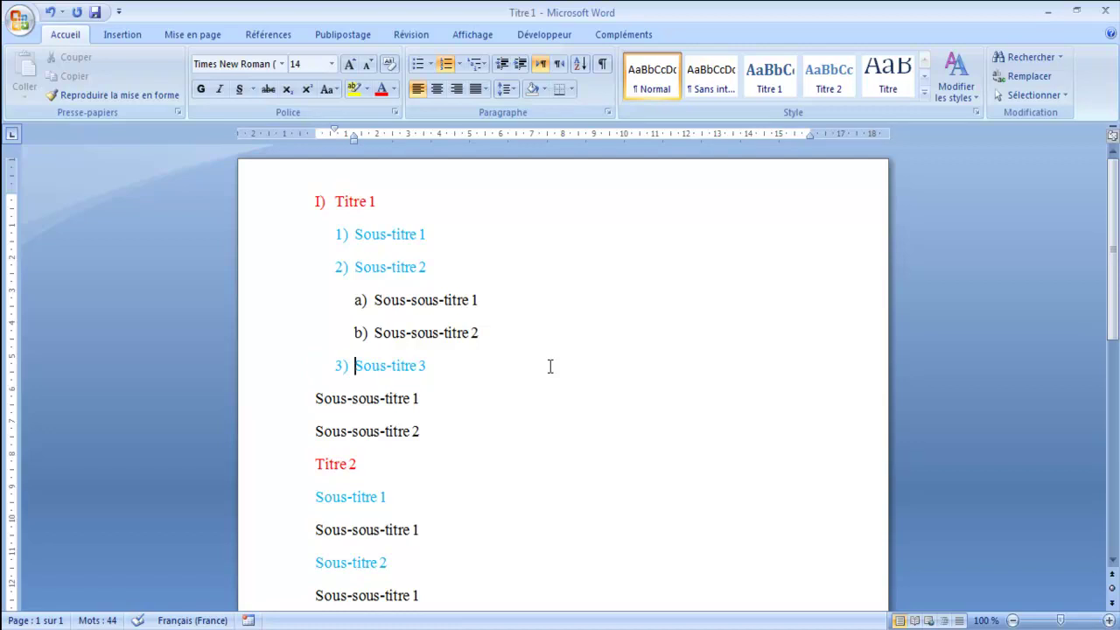
click(355, 266)
click(316, 398)
- Number both Sous-sous-titre lines under Sous-titre 3 as a) and b) using the current list
click(479, 67)
click(486, 137)
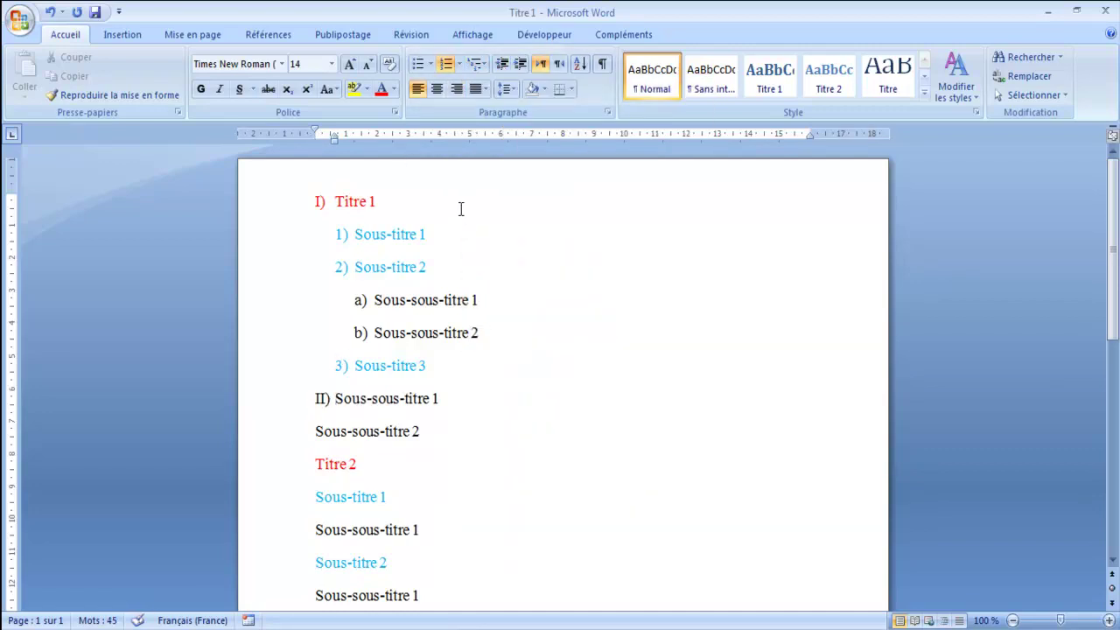
key(Tab)
key(Tab)
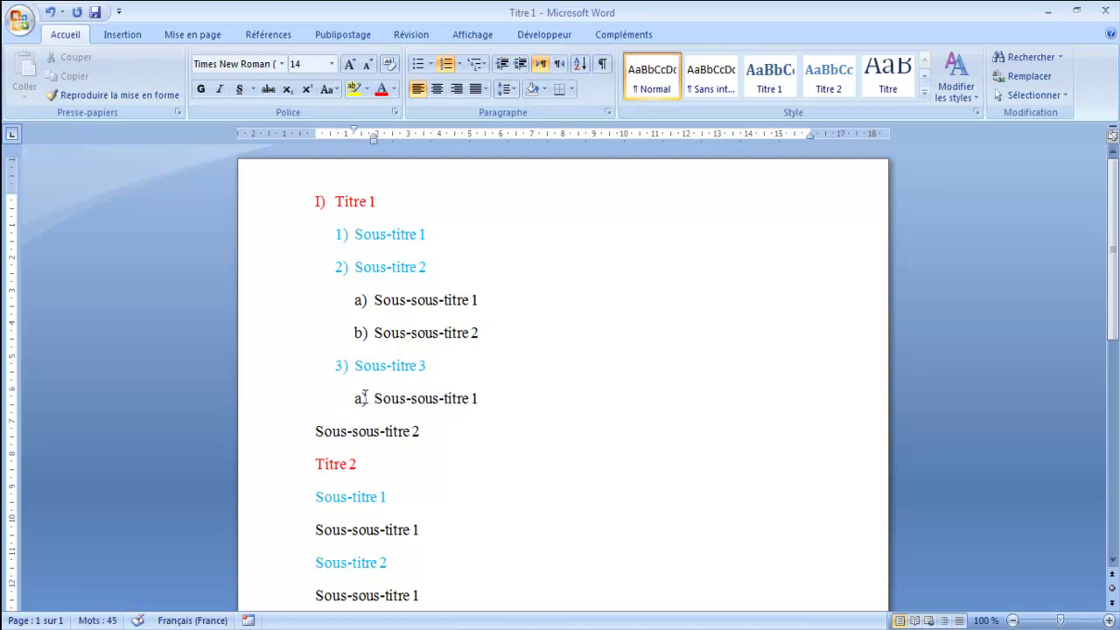
click(315, 436)
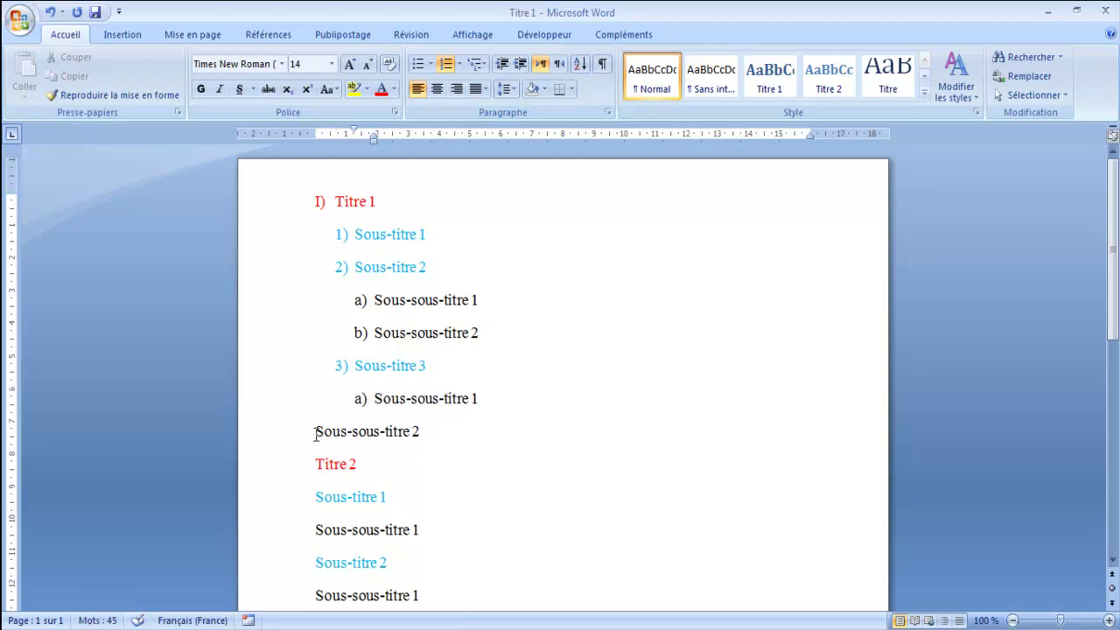
click(477, 64)
click(497, 144)
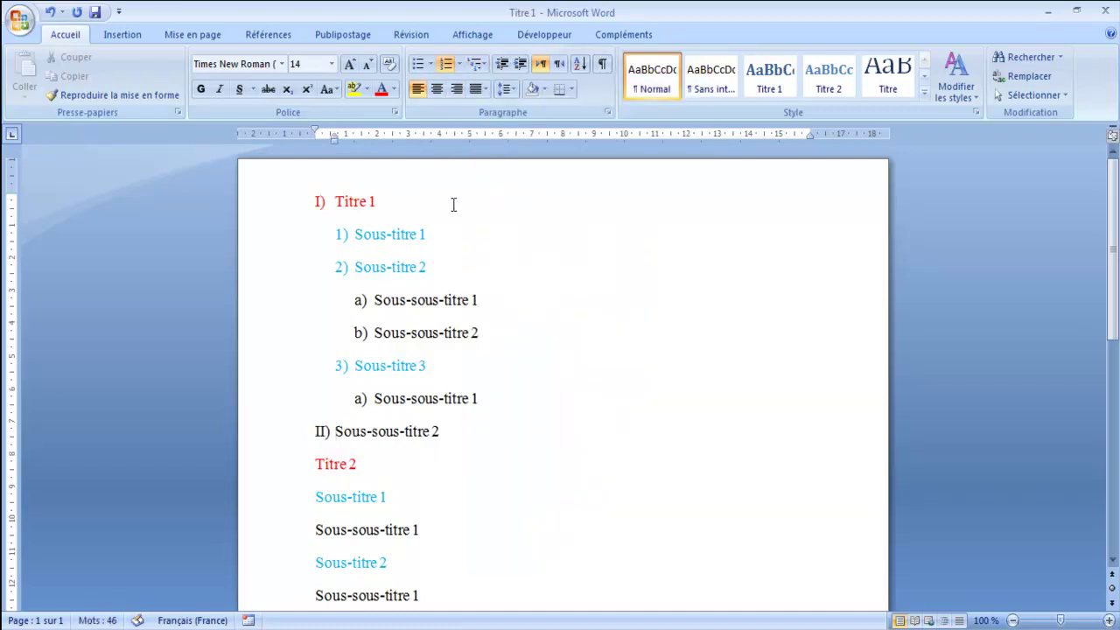
key(Tab)
key(Tab)
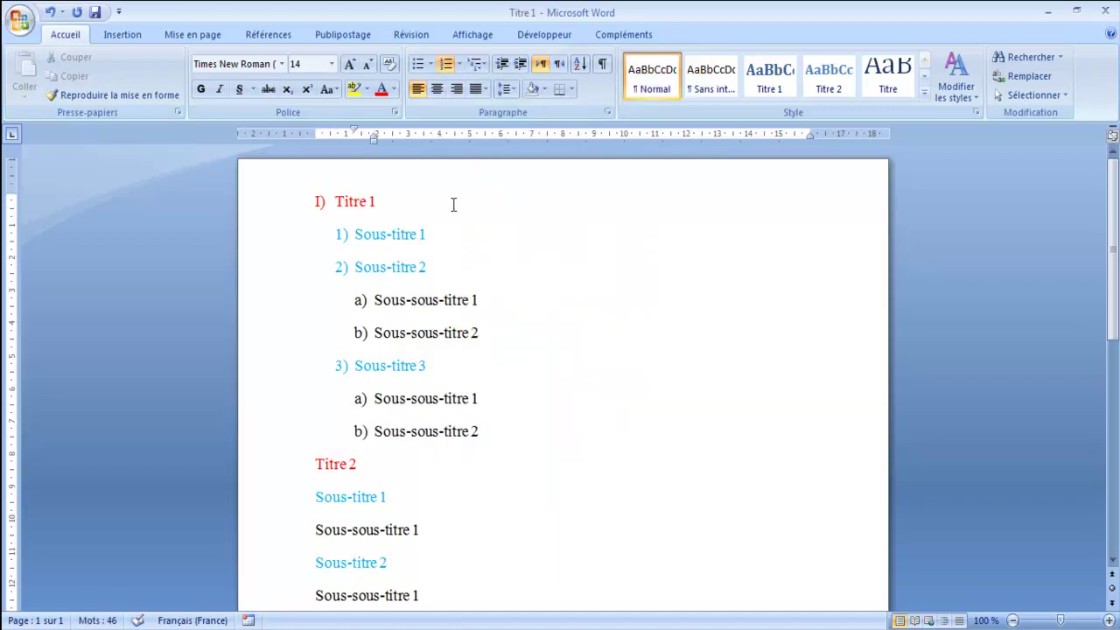
click(315, 464)
- Number Titre 2 as II) and its first Sous-titre as 1)
click(481, 66)
click(488, 147)
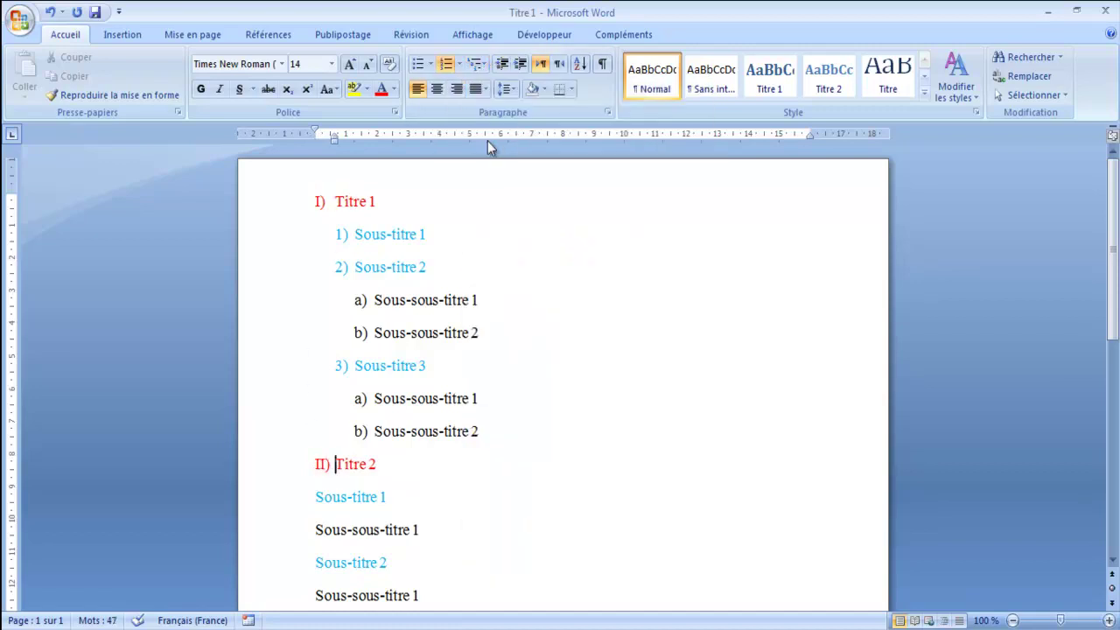
click(315, 496)
click(475, 64)
click(492, 131)
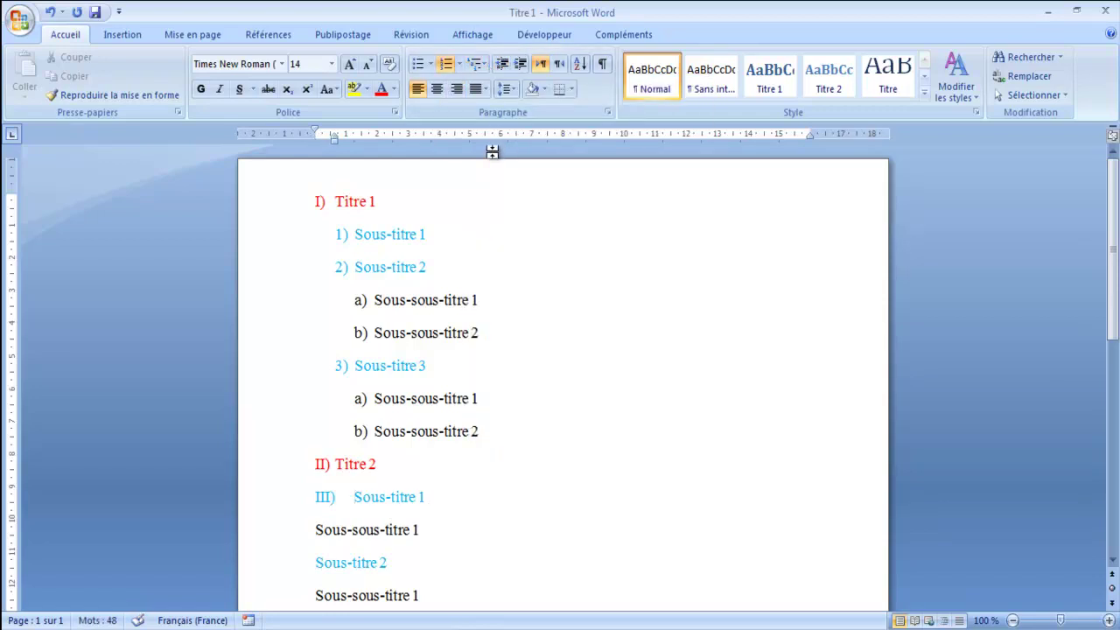
key(Tab)
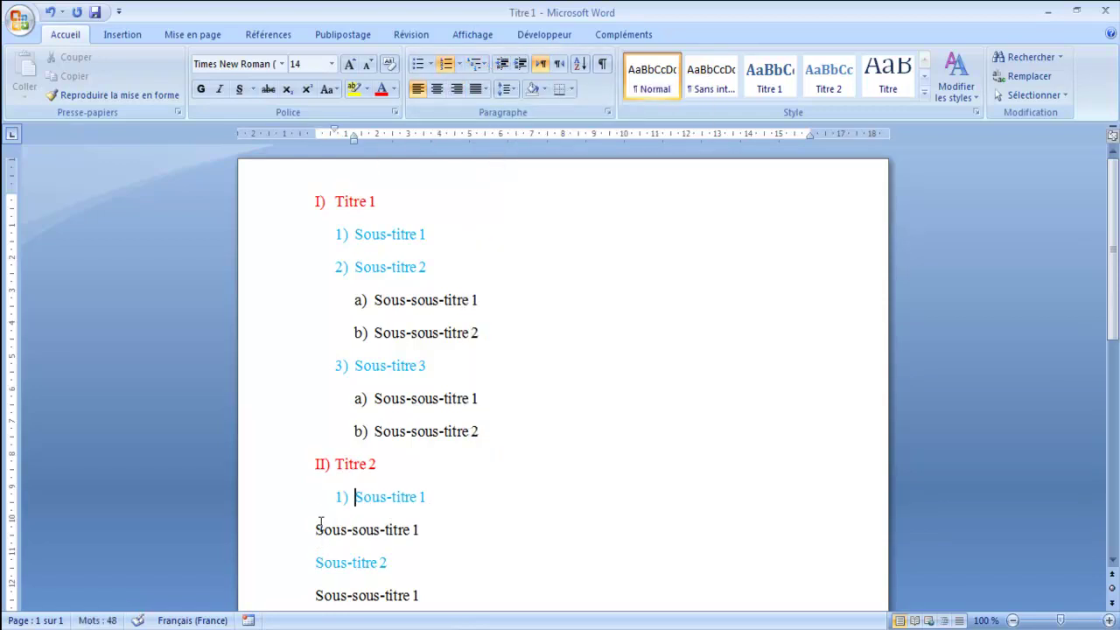
- Number the Sous-sous-titre 1 under Sous-titre 1 as a)
click(316, 529)
click(475, 63)
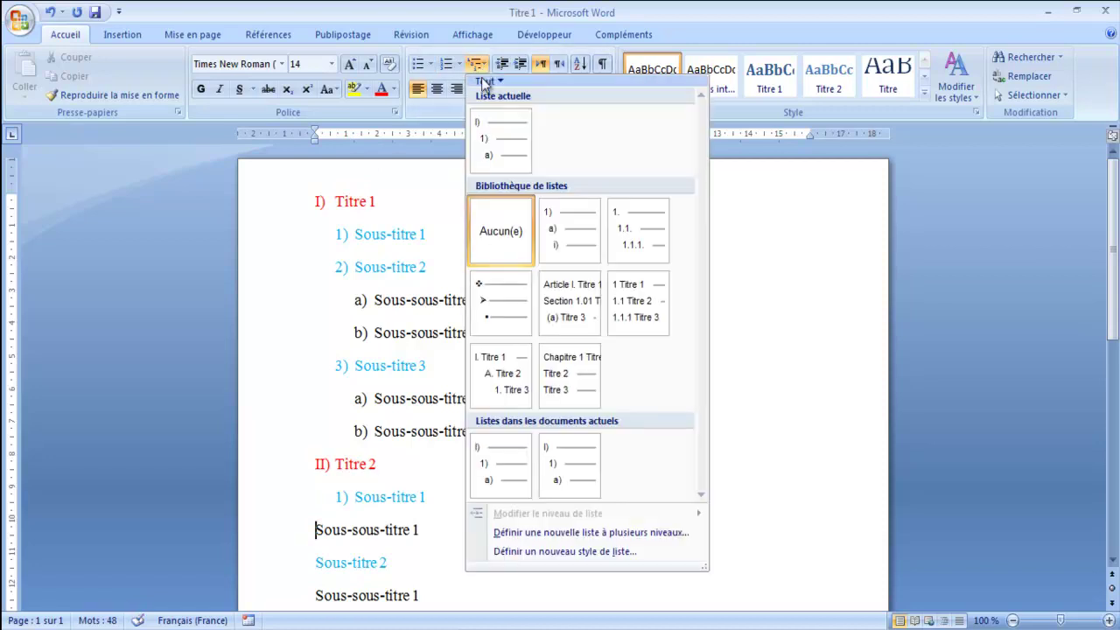
click(496, 150)
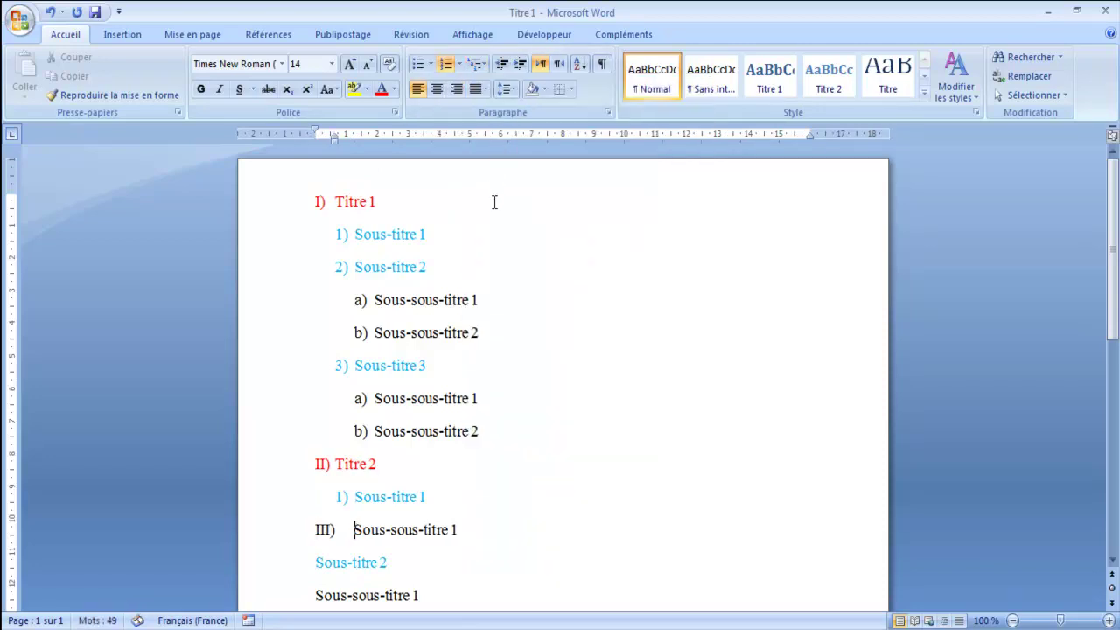
key(Tab)
key(Tab)
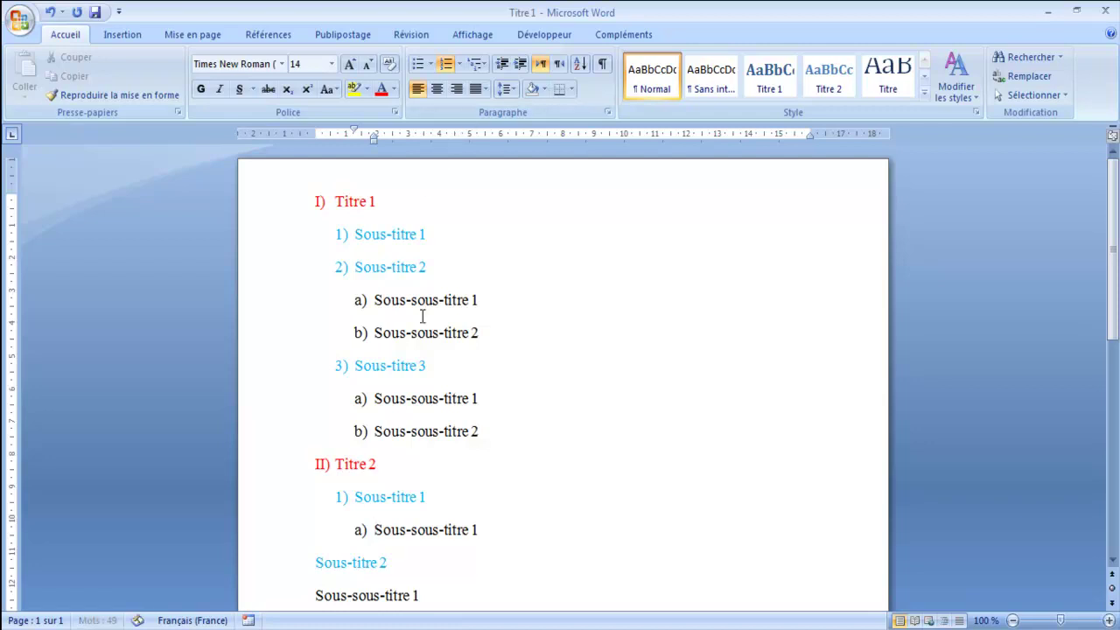
click(333, 464)
click(380, 533)
- Number Sous-titre 2 as 2) and its Sous-sous-titre 1 as a)
click(316, 562)
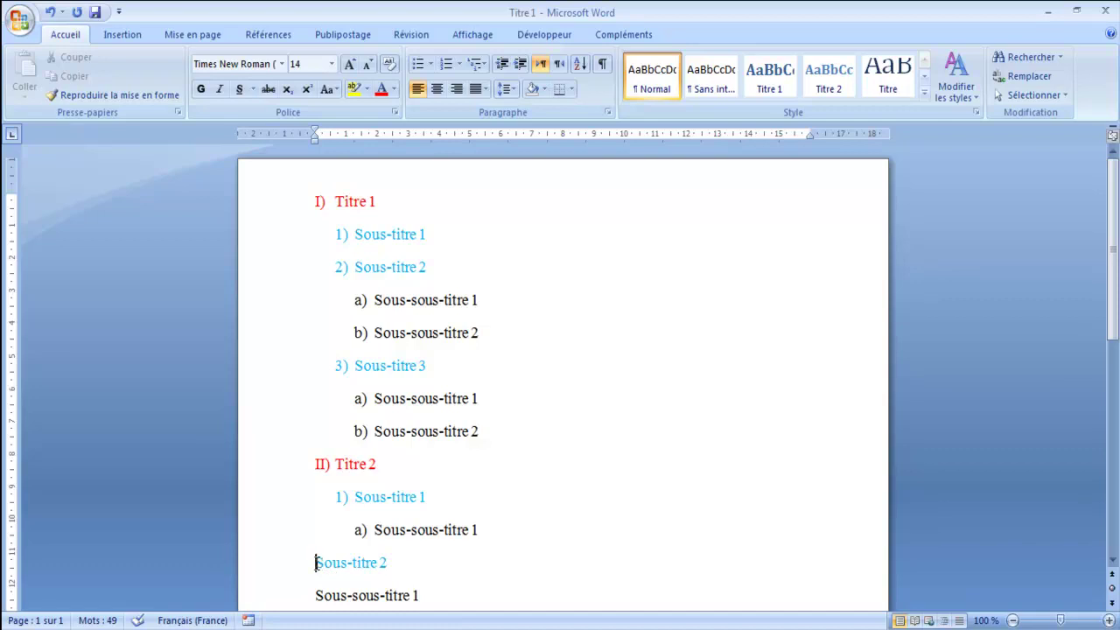
click(478, 64)
click(488, 140)
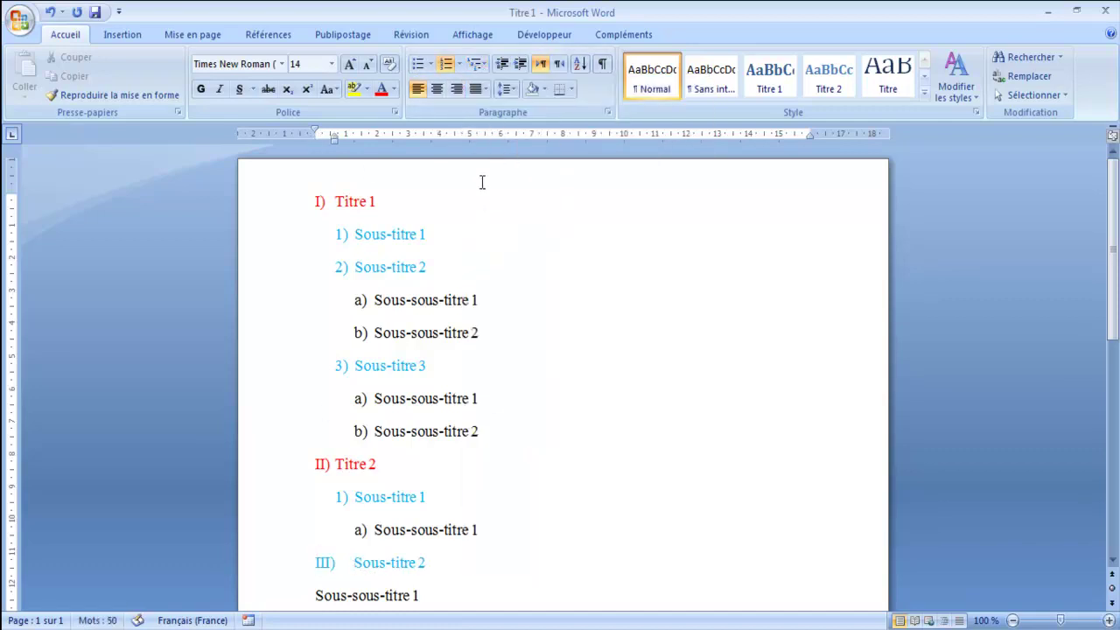
key(Tab)
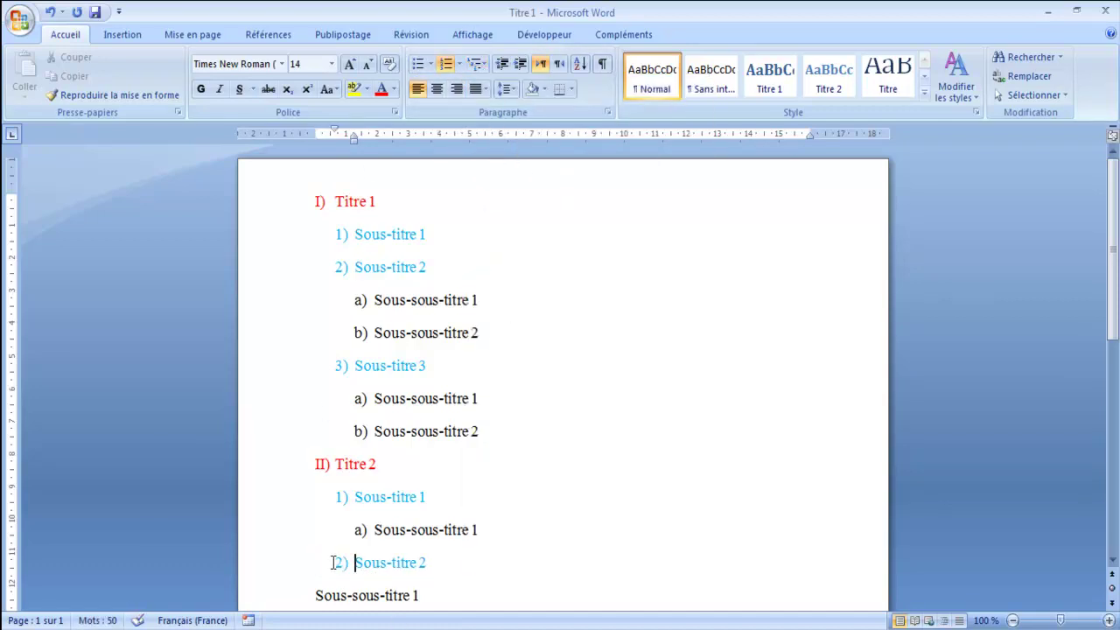
scroll(520, 520, down, 2)
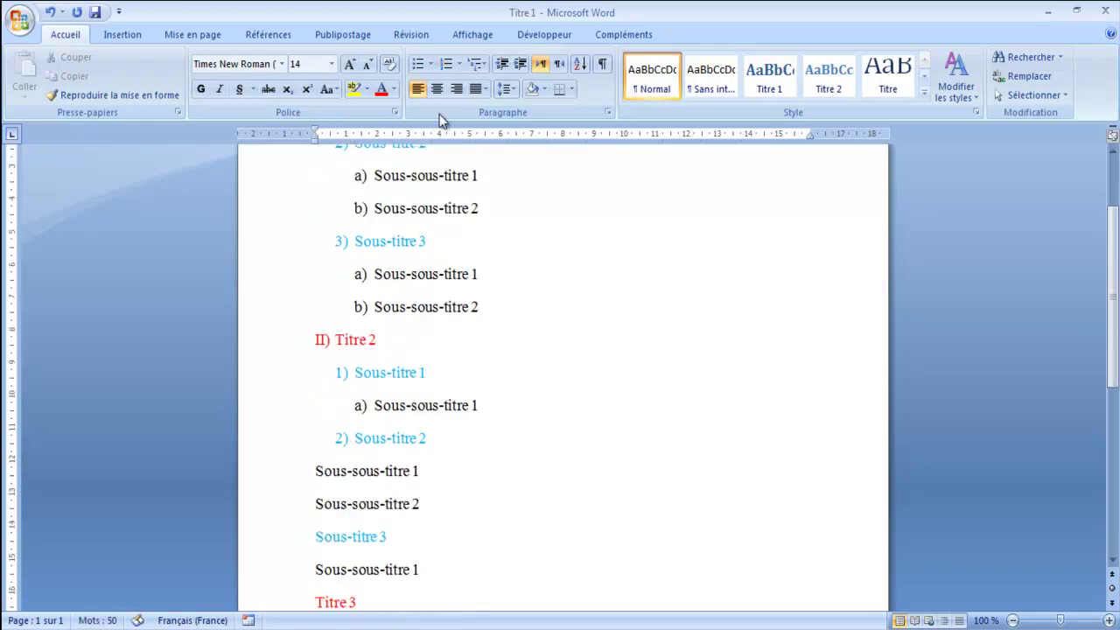
click(476, 64)
click(488, 144)
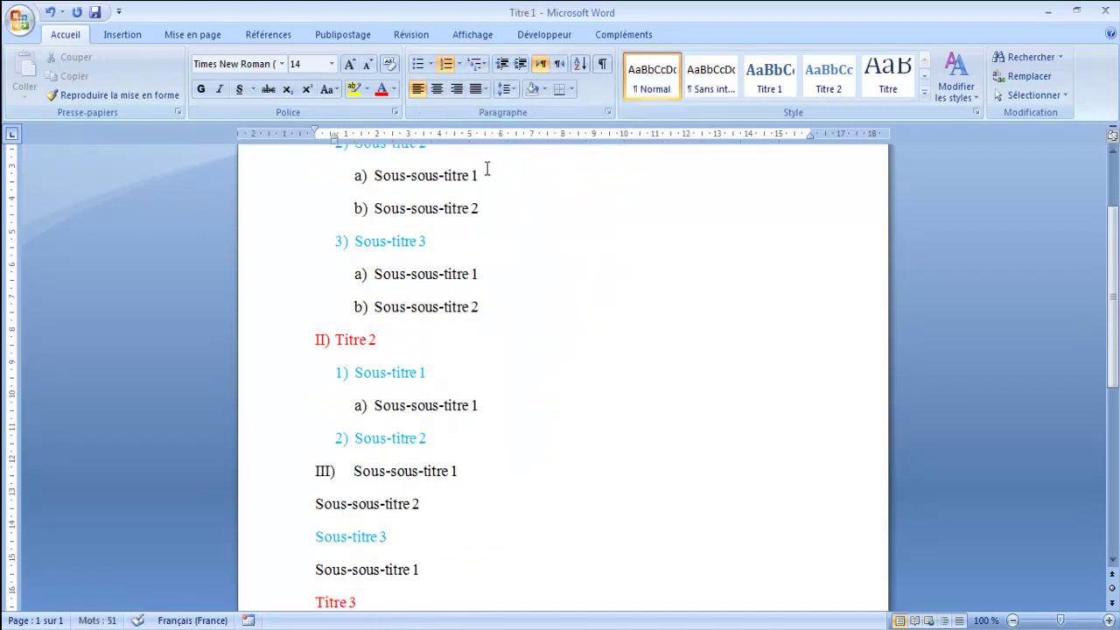
key(Tab)
key(Tab)
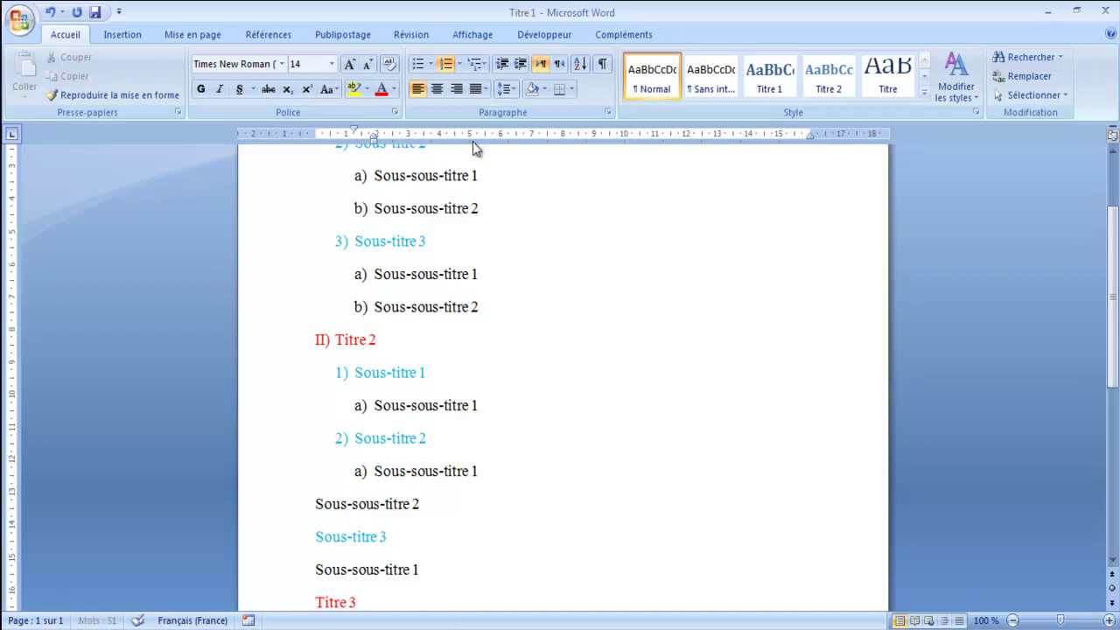
- Number the Sous-sous-titre 2 under Sous-titre 2 as b) with two Tabs
key(Down)
click(476, 64)
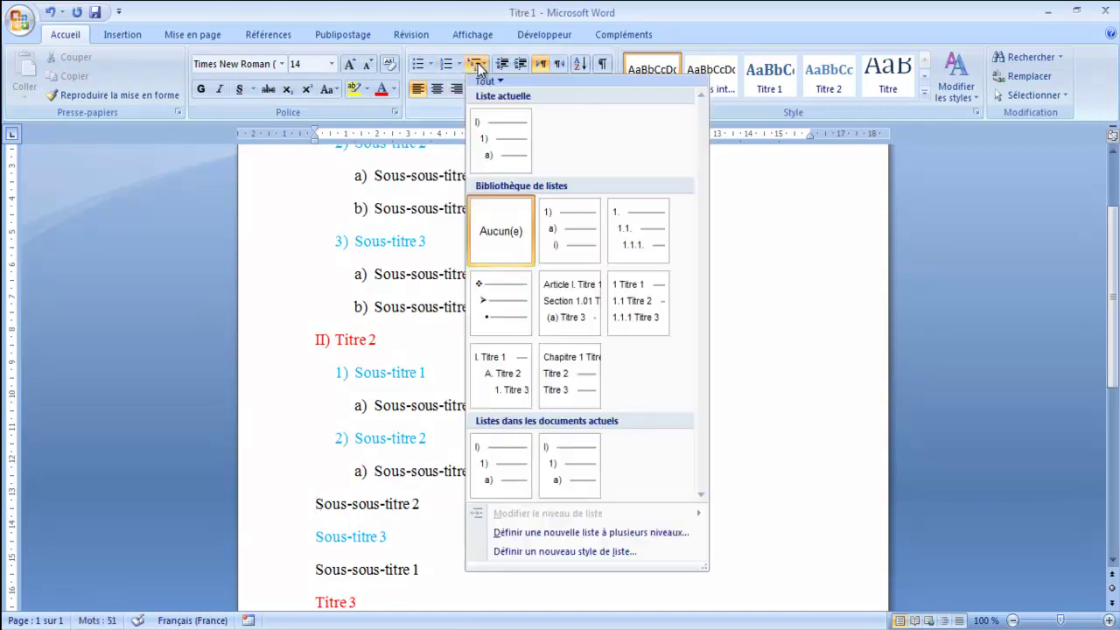
click(488, 127)
key(Tab)
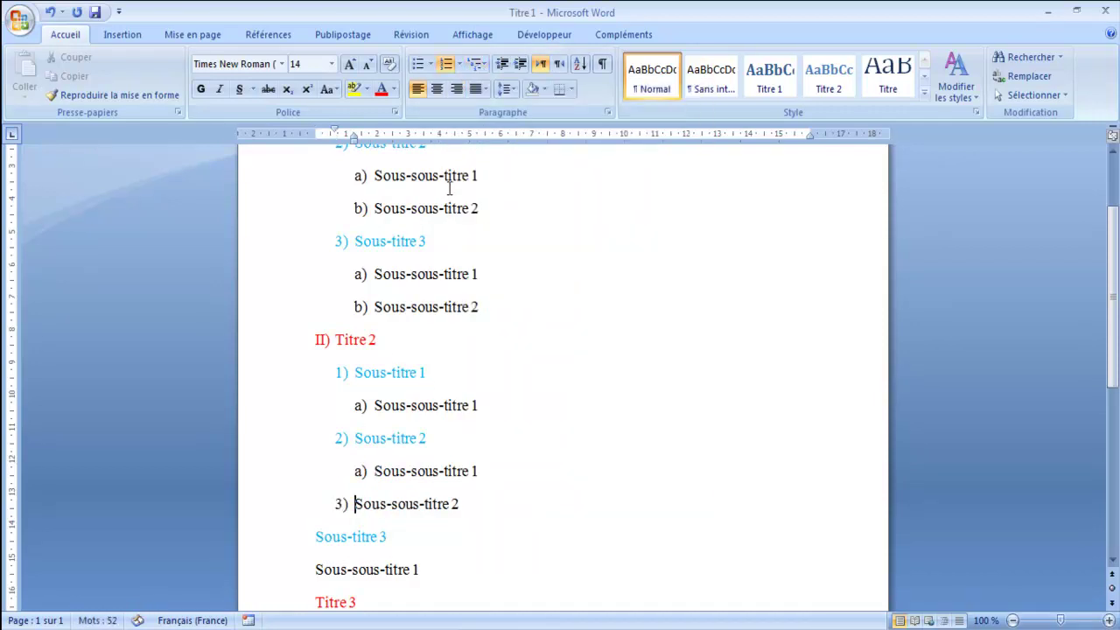
key(Tab)
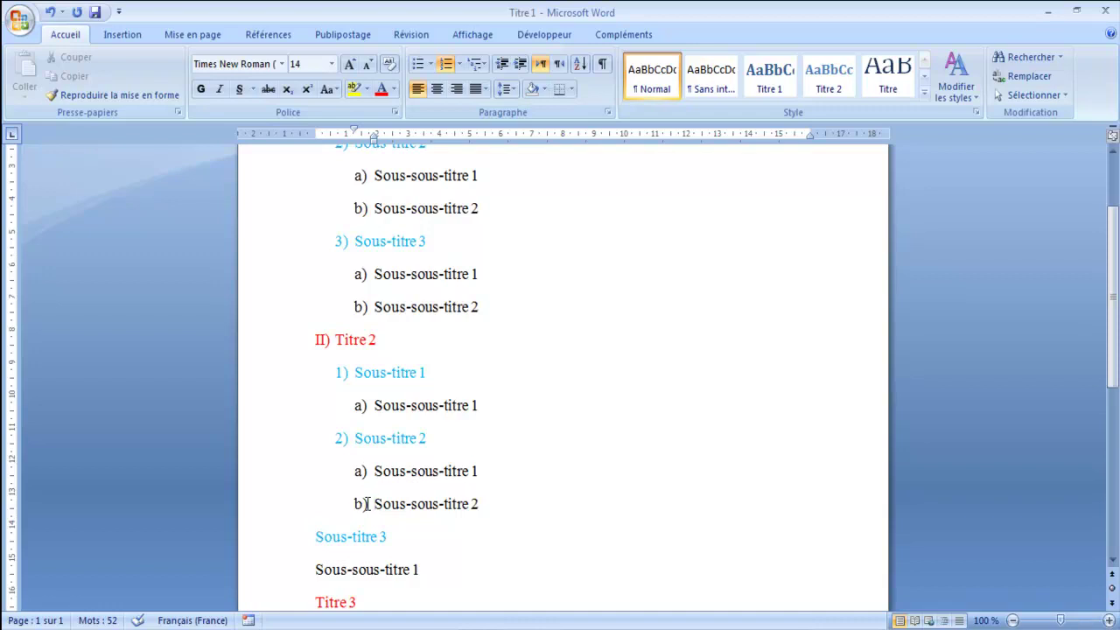
- Number Sous-titre 3 as 3) and its Sous-sous-titre 1 as a)
click(317, 533)
click(476, 64)
click(503, 119)
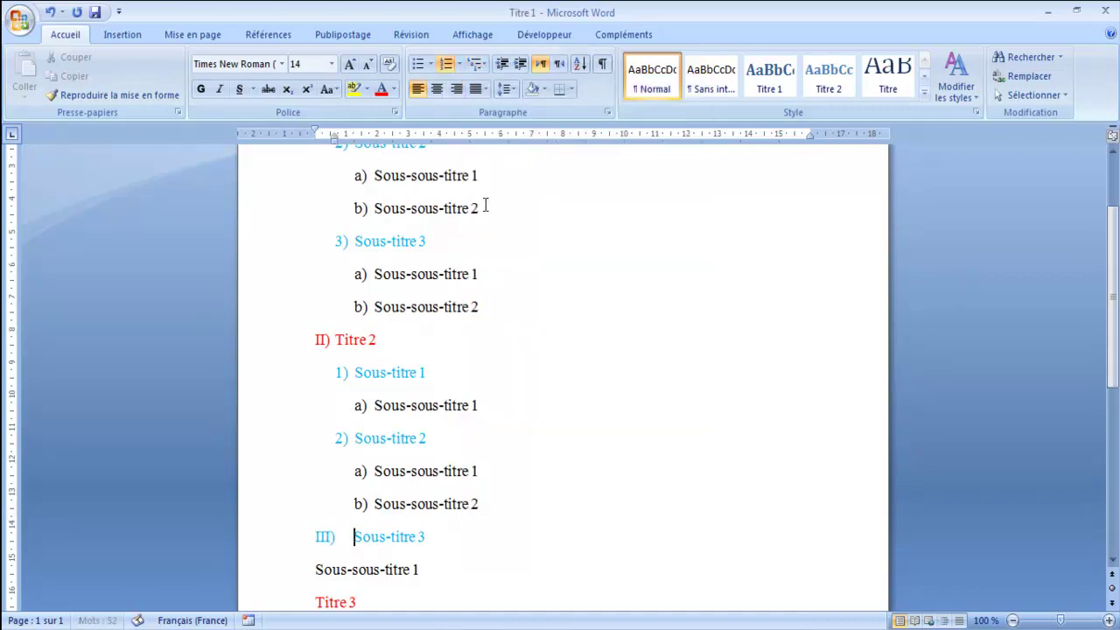
key(Tab)
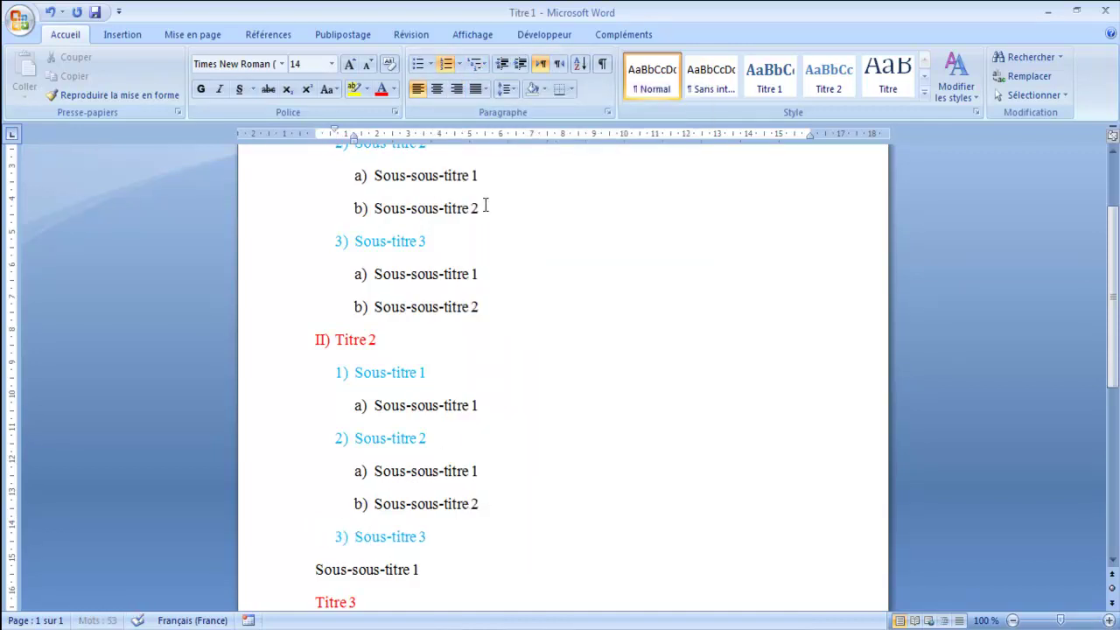
click(315, 569)
click(478, 69)
click(496, 145)
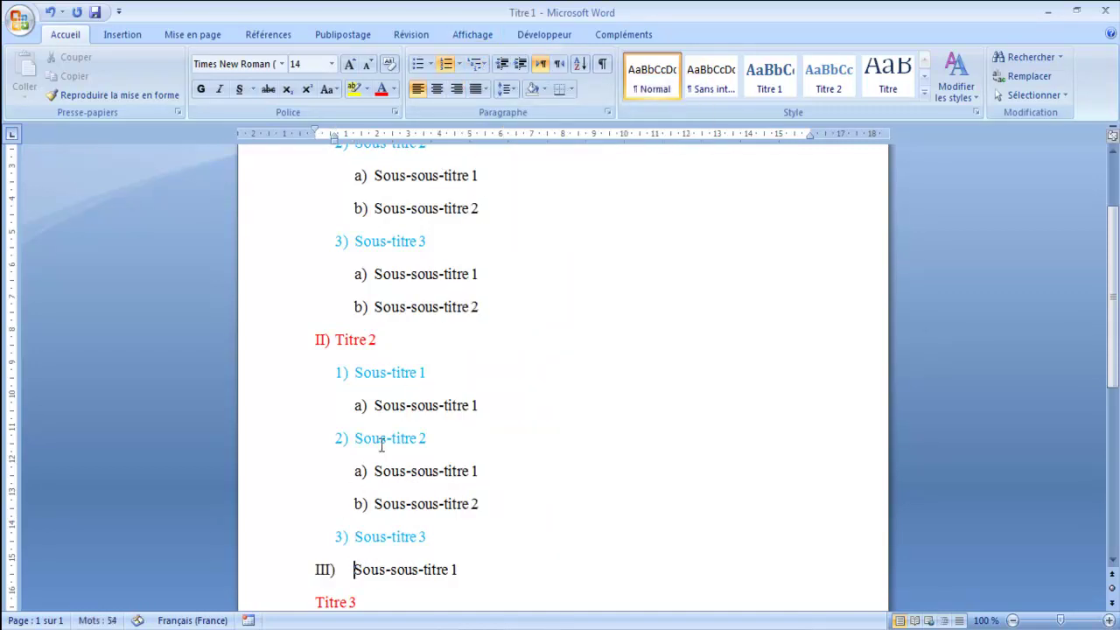
key(Tab)
key(Tab)
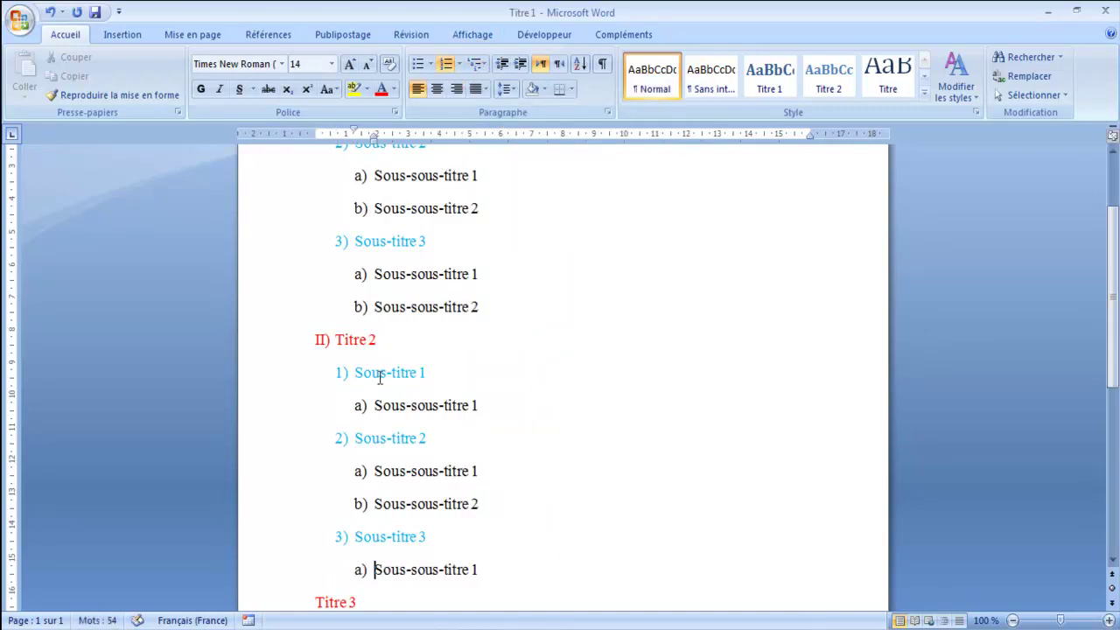
scroll(375, 383, down, 1)
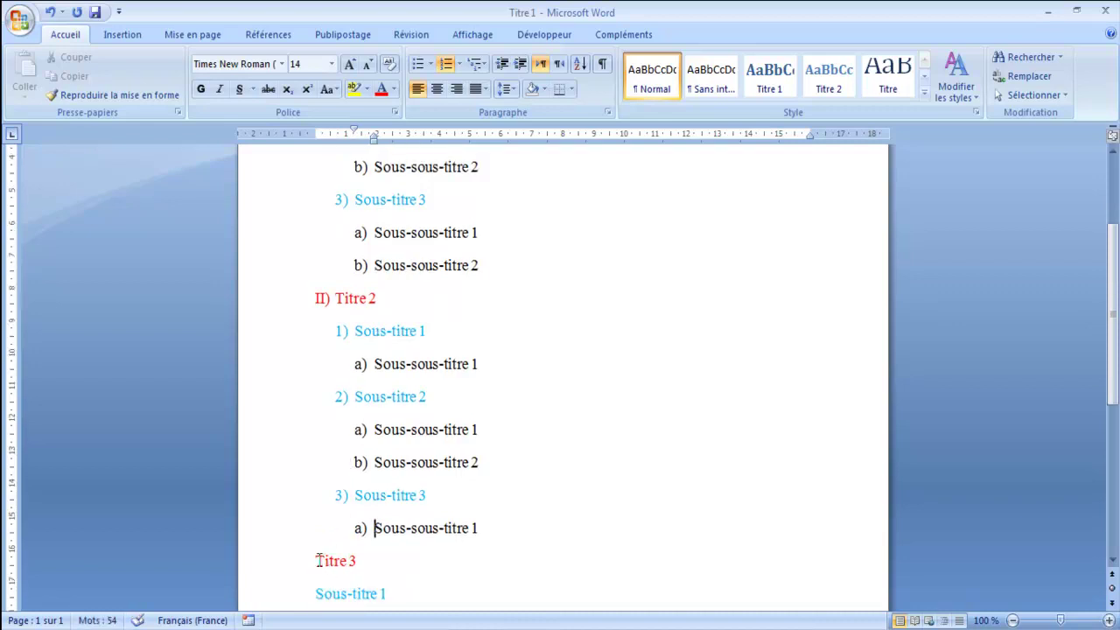
- Number Titre 3 as III) with the current multilevel list
click(315, 561)
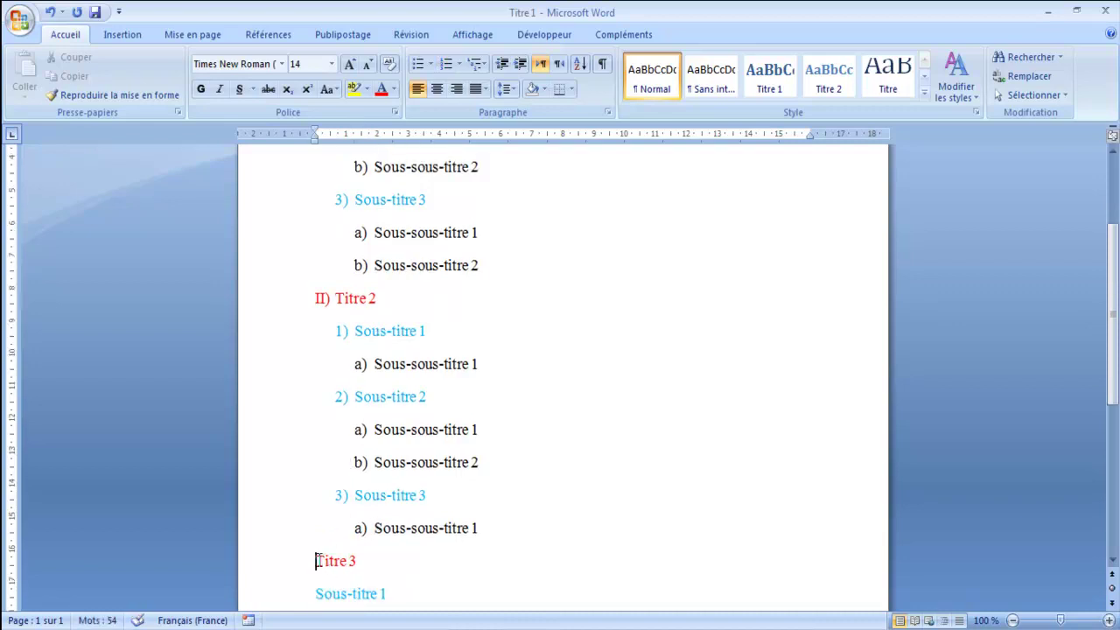
click(478, 63)
click(495, 125)
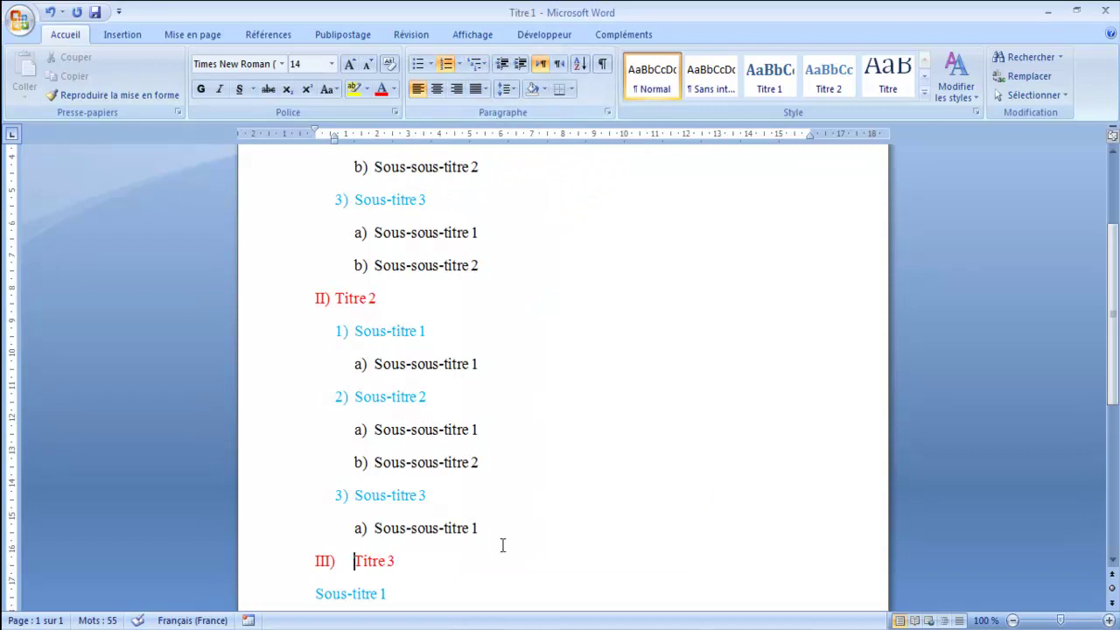
scroll(481, 584, down, 1)
scroll(392, 577, down, 2)
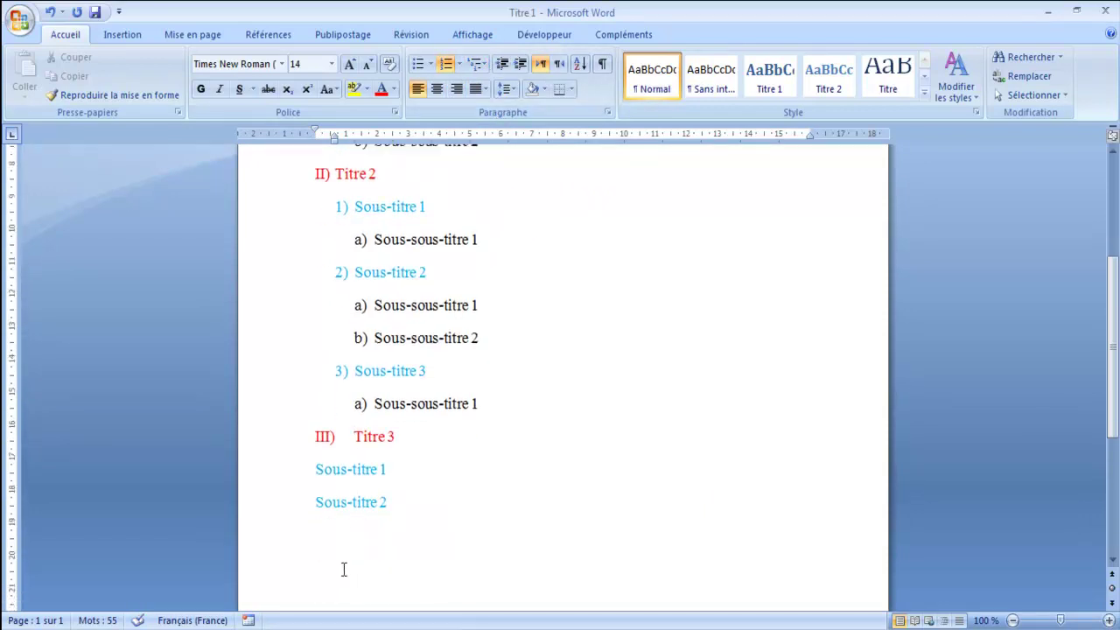
- Number Sous-titre 1 and Sous-titre 2 as 1) and 2), demoting each with Tab
click(318, 470)
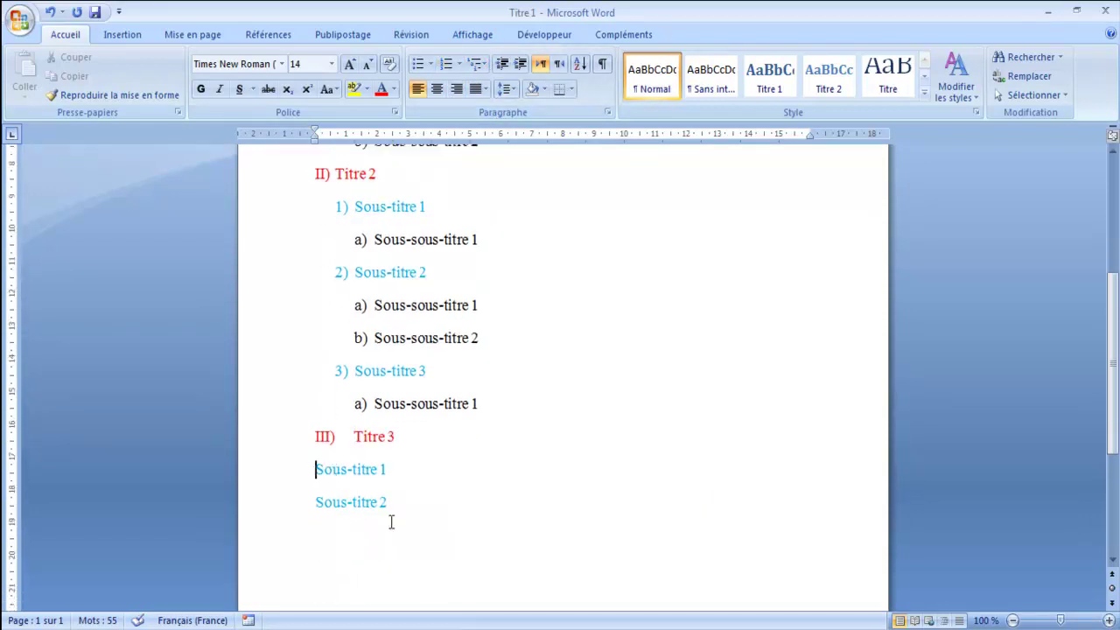
click(478, 64)
click(486, 131)
key(Tab)
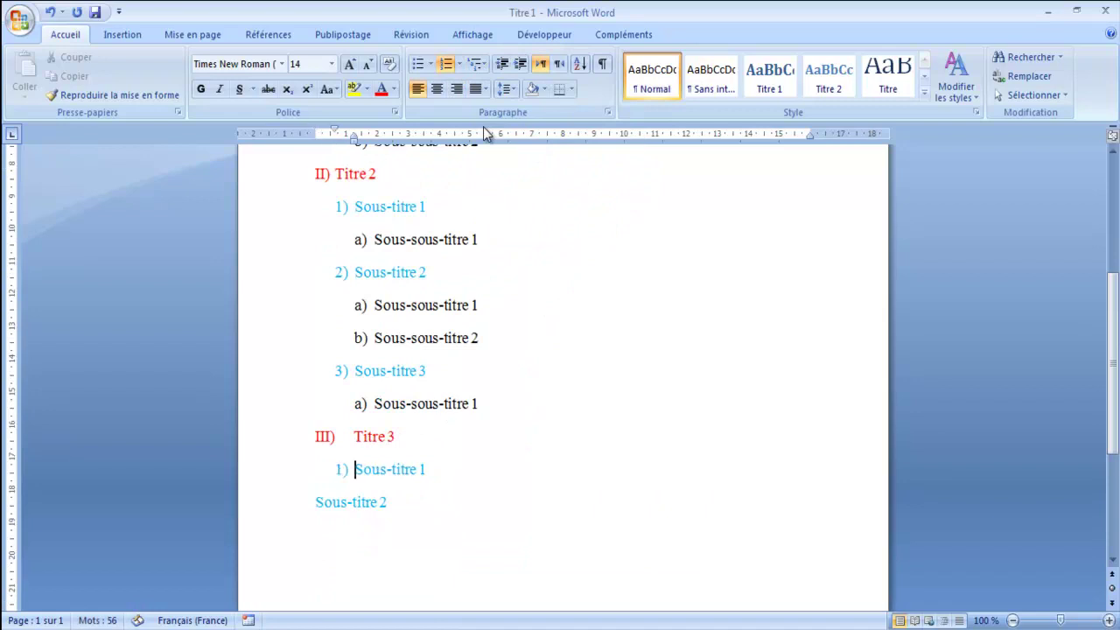
click(314, 500)
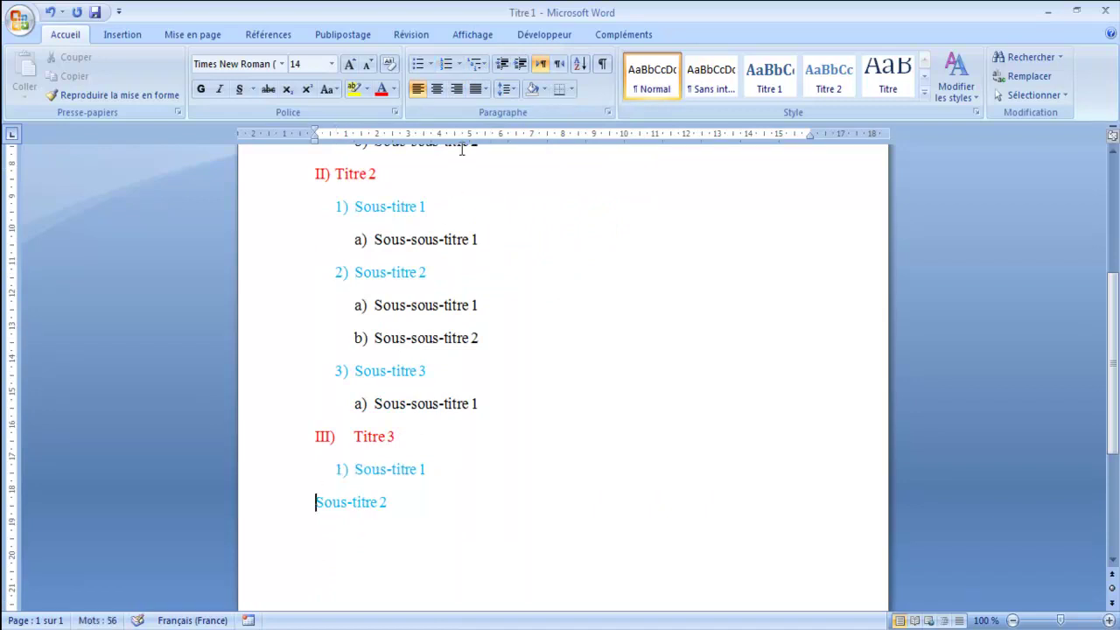
click(479, 65)
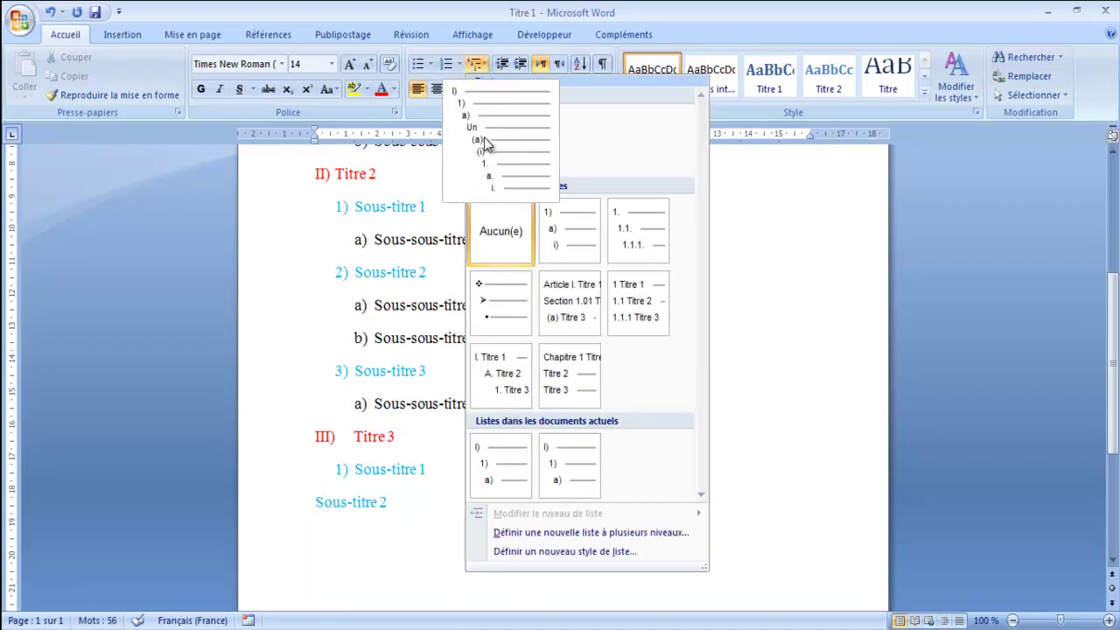
click(487, 140)
key(Tab)
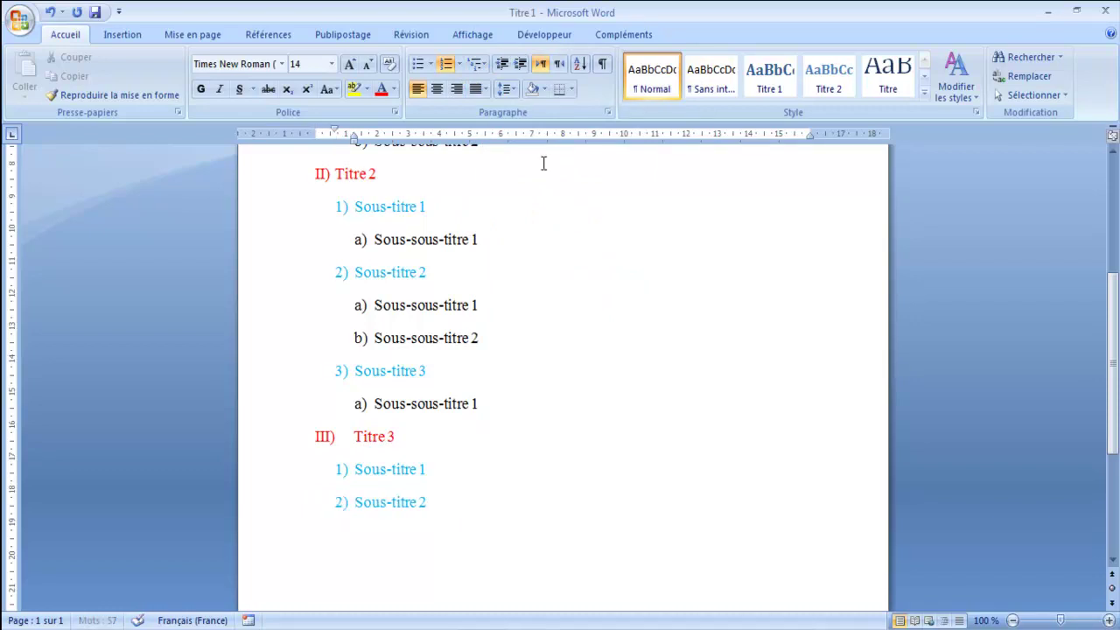
double_click(70, 41)
drag(1118, 350, 1117, 229)
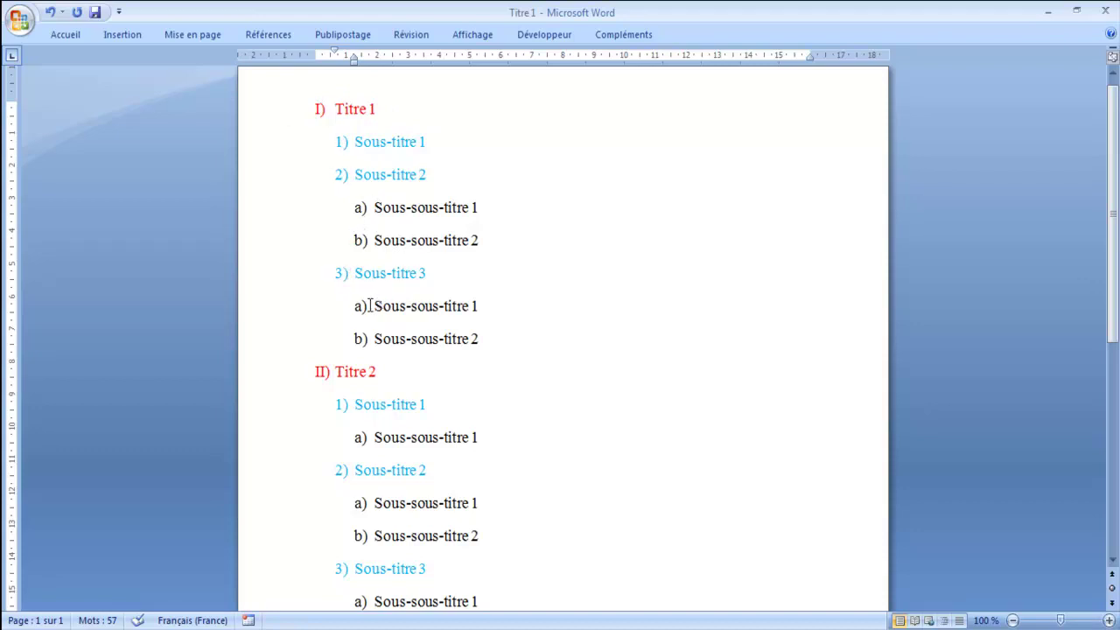
click(363, 339)
click(578, 417)
scroll(775, 394, down, 3)
scroll(600, 333, down, 1)
scroll(601, 332, down, 1)
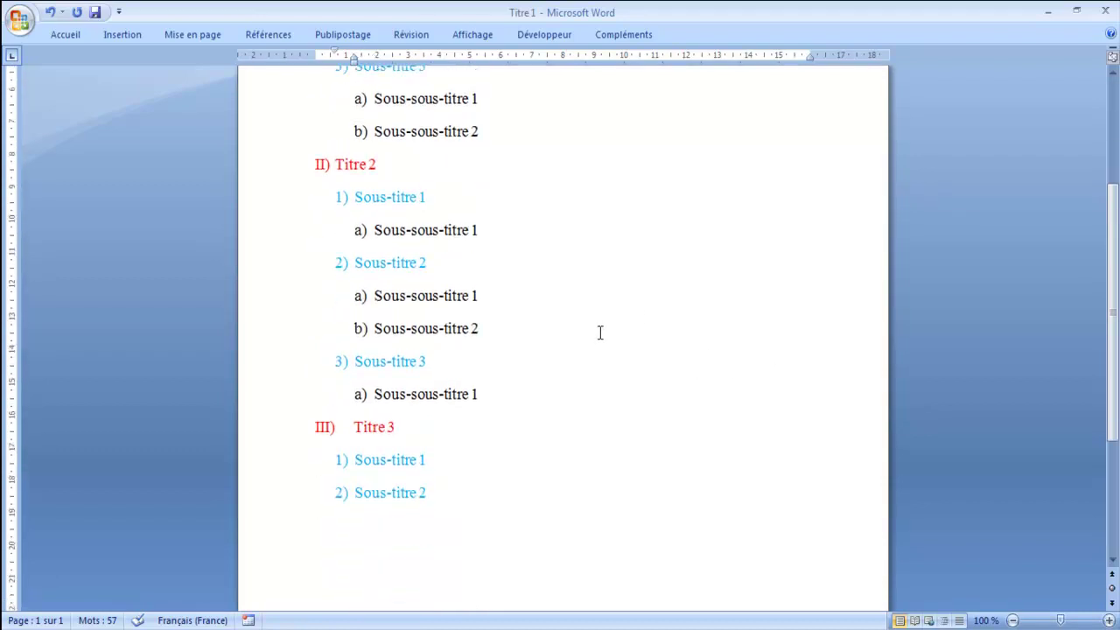
drag(1114, 298, 1117, 193)
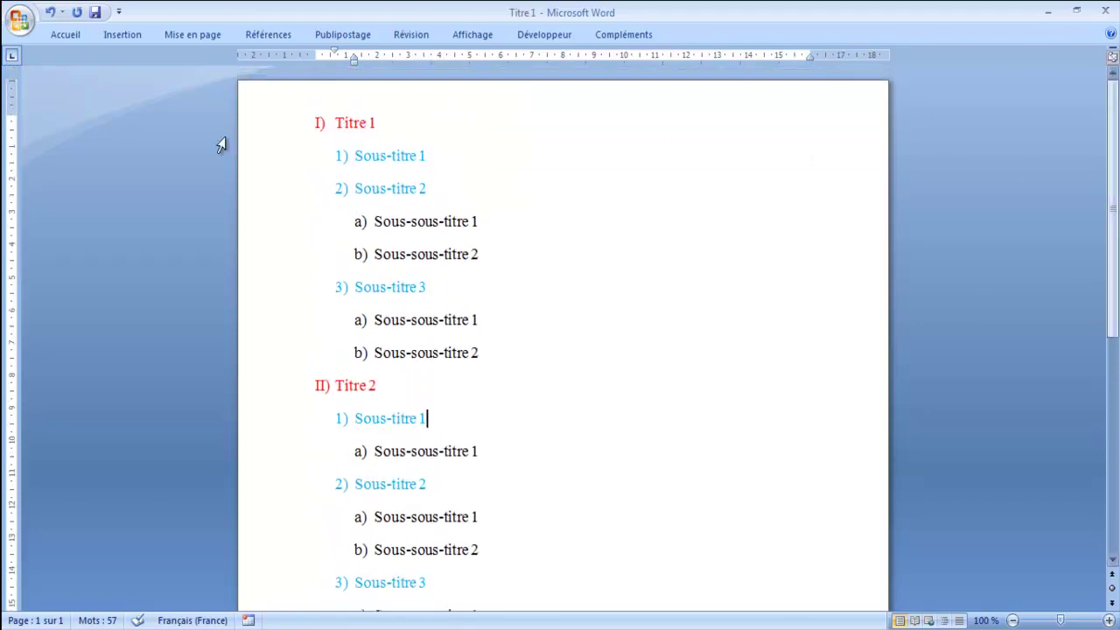
click(75, 33)
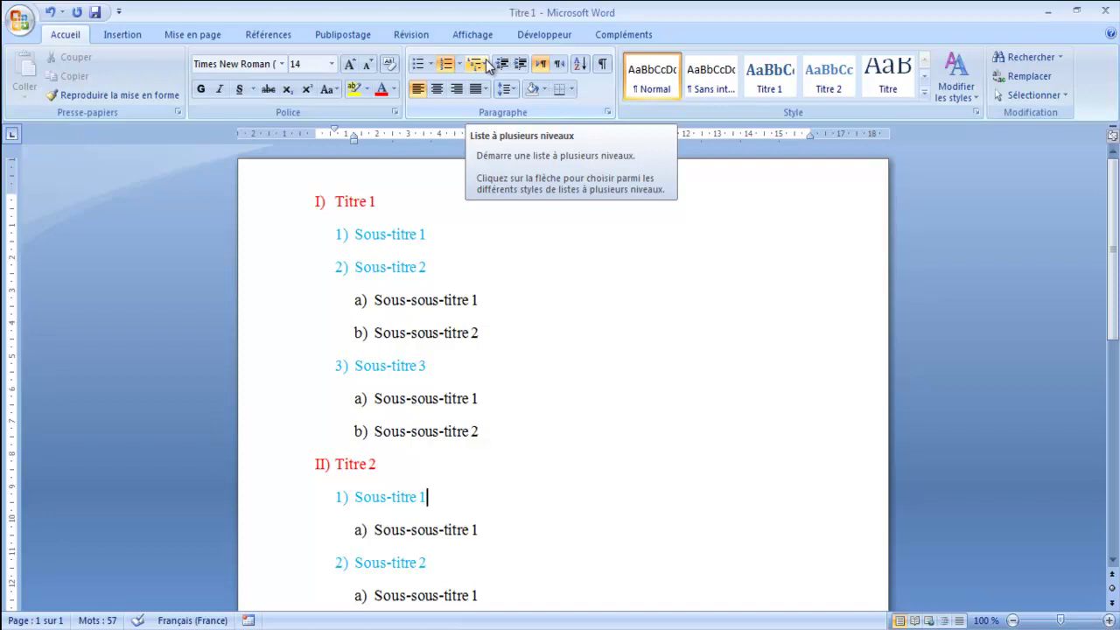
click(411, 202)
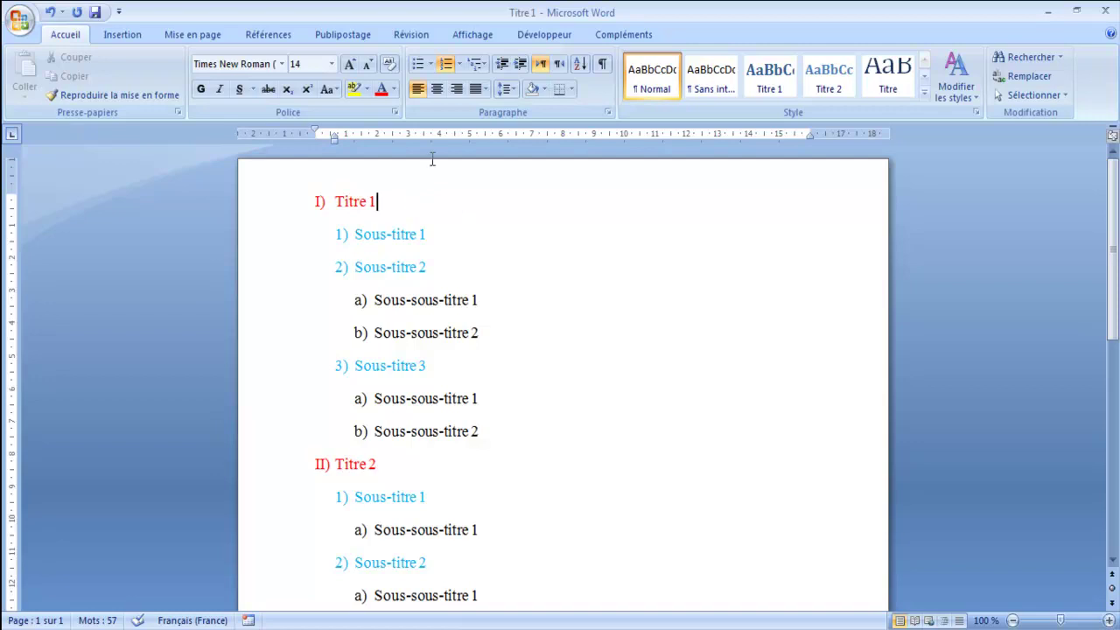
click(486, 70)
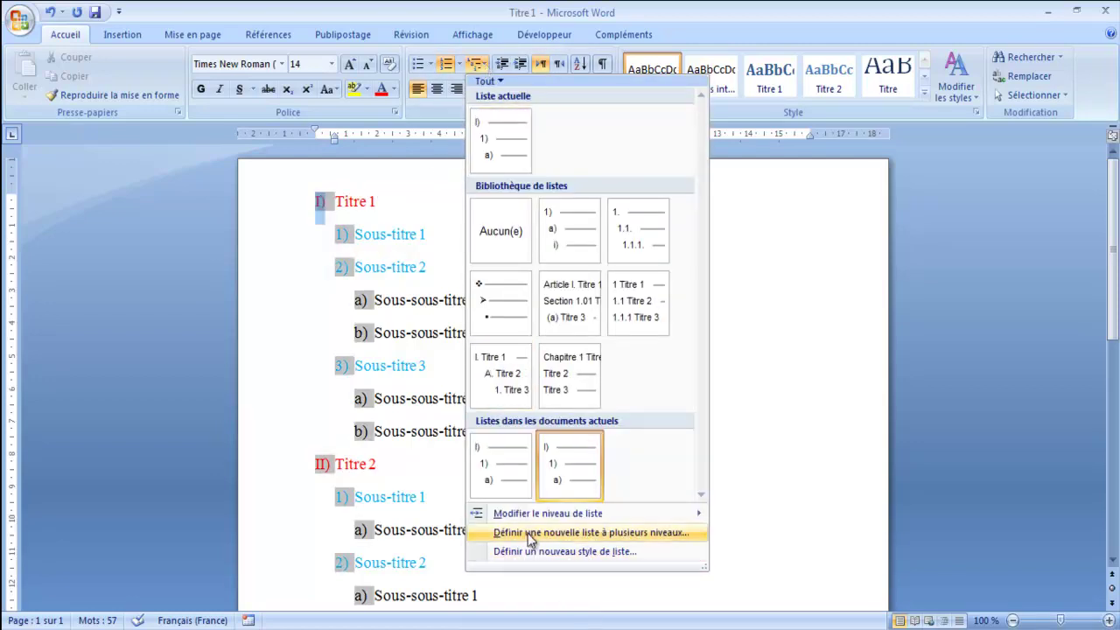
click(583, 533)
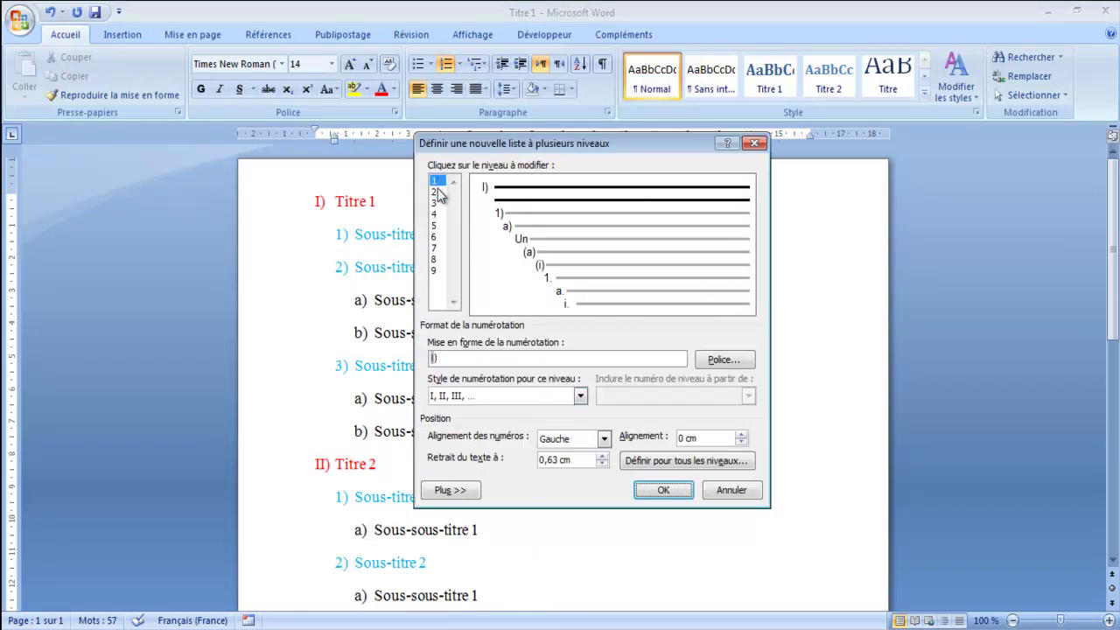
key(Down)
key(Down)
key(Up)
key(Up)
click(523, 395)
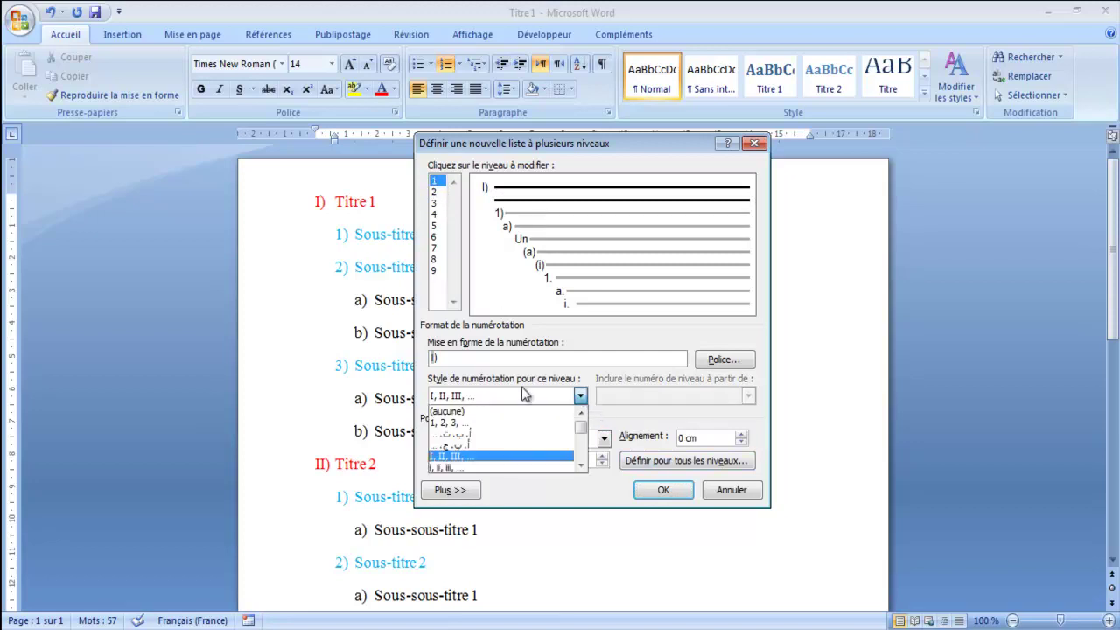
click(434, 191)
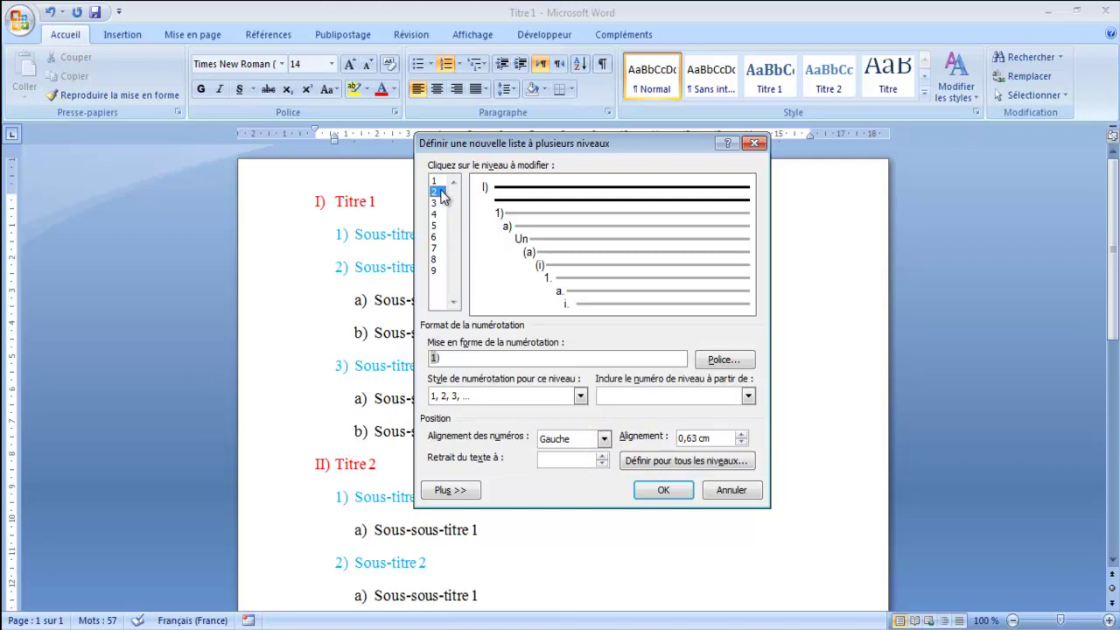
click(580, 395)
click(435, 202)
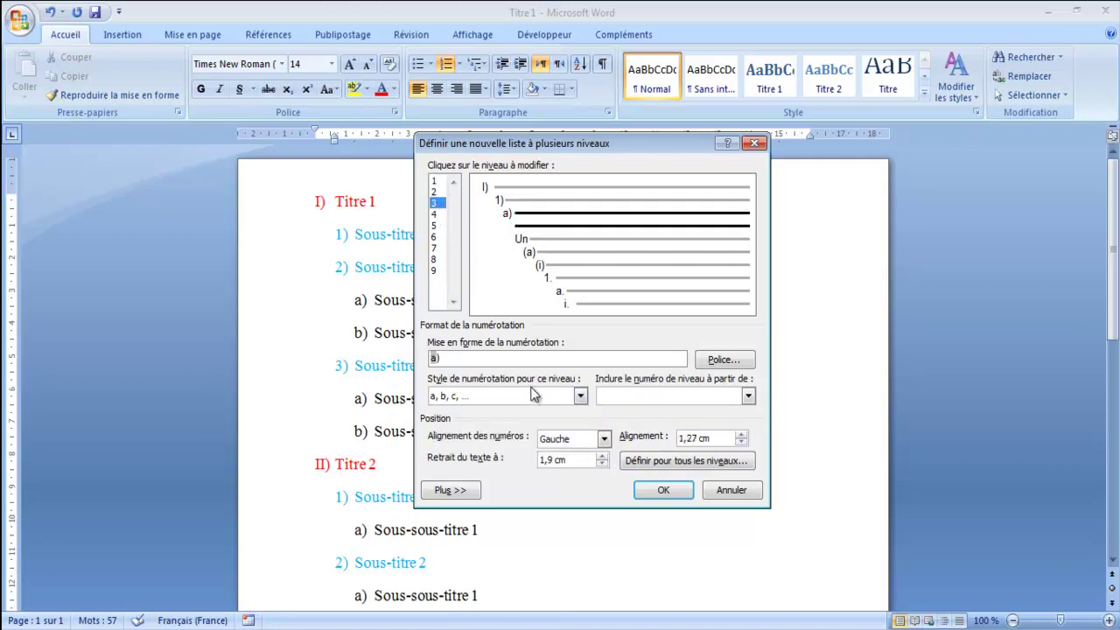
click(581, 395)
click(759, 349)
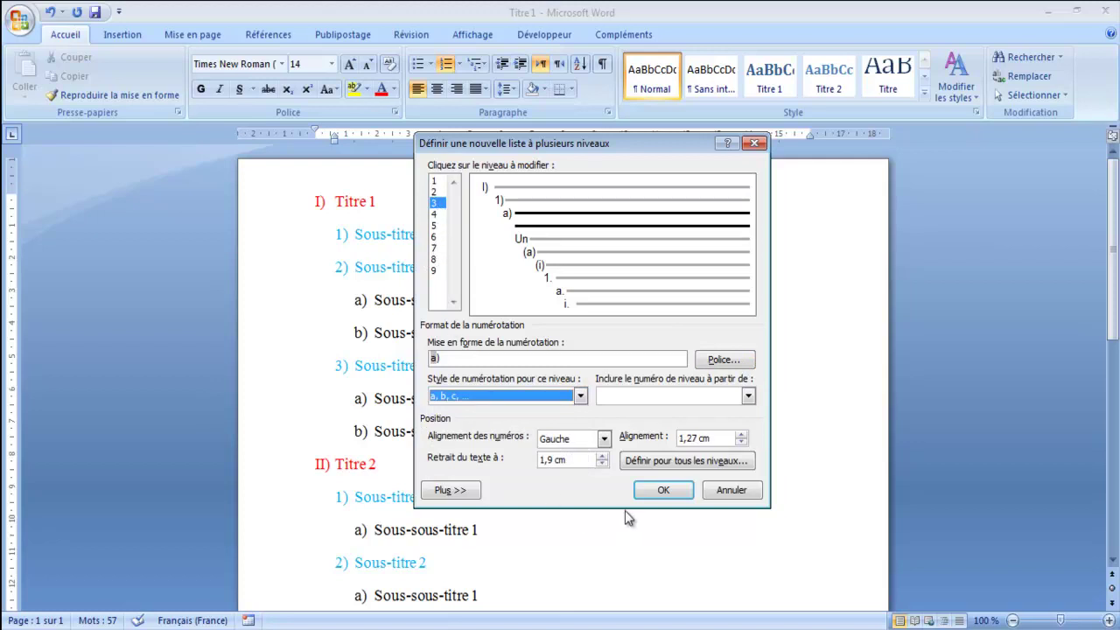
click(755, 144)
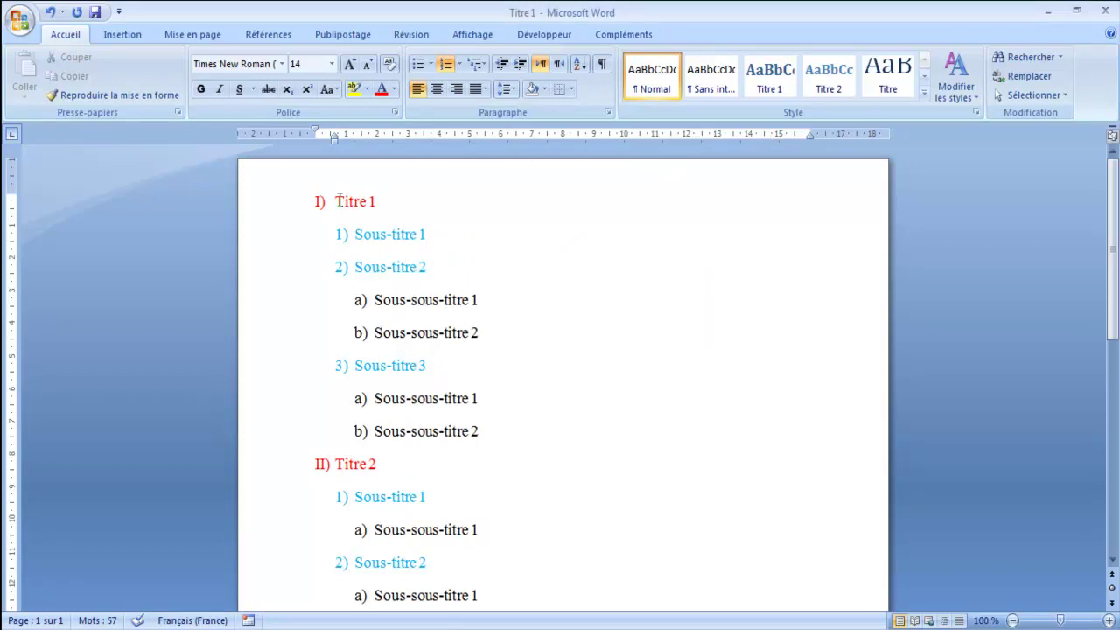
click(476, 64)
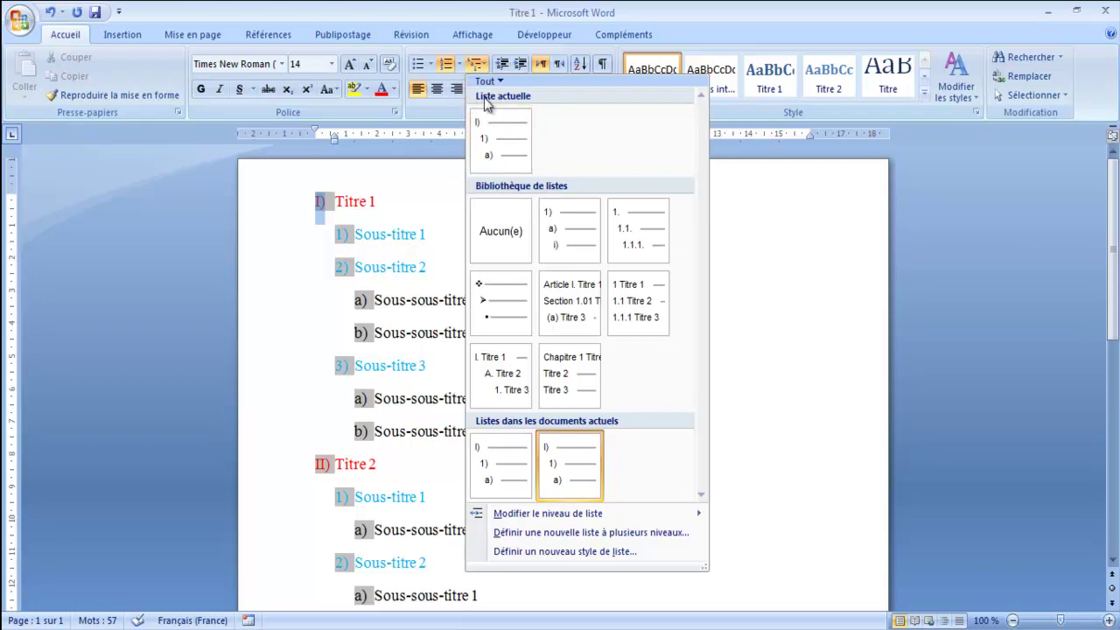
mouse_move(498, 140)
click(477, 64)
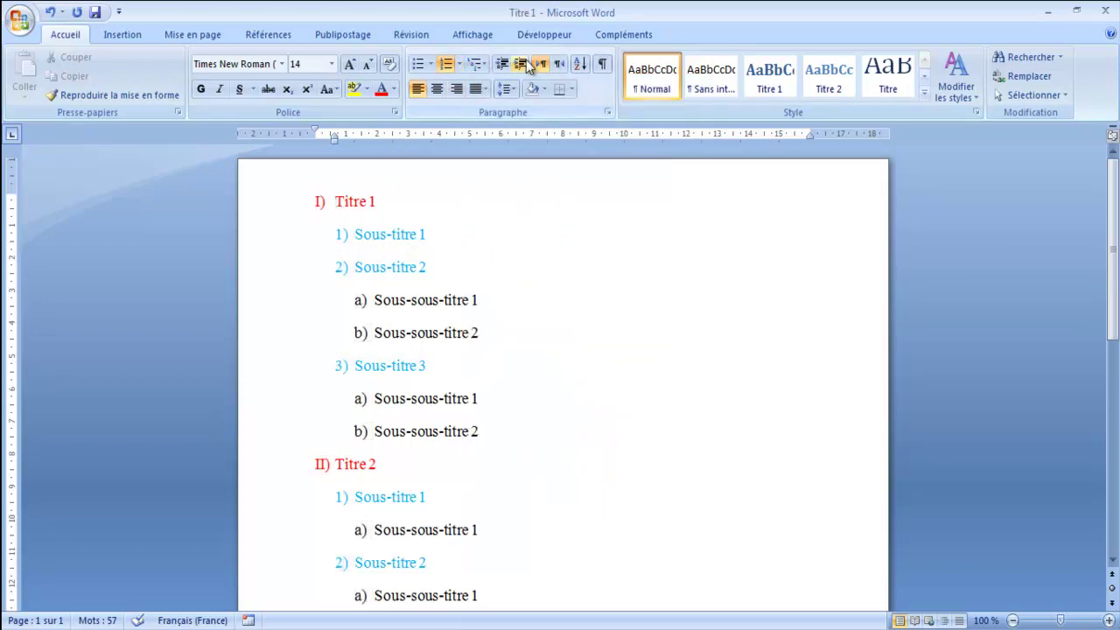
click(474, 66)
click(752, 229)
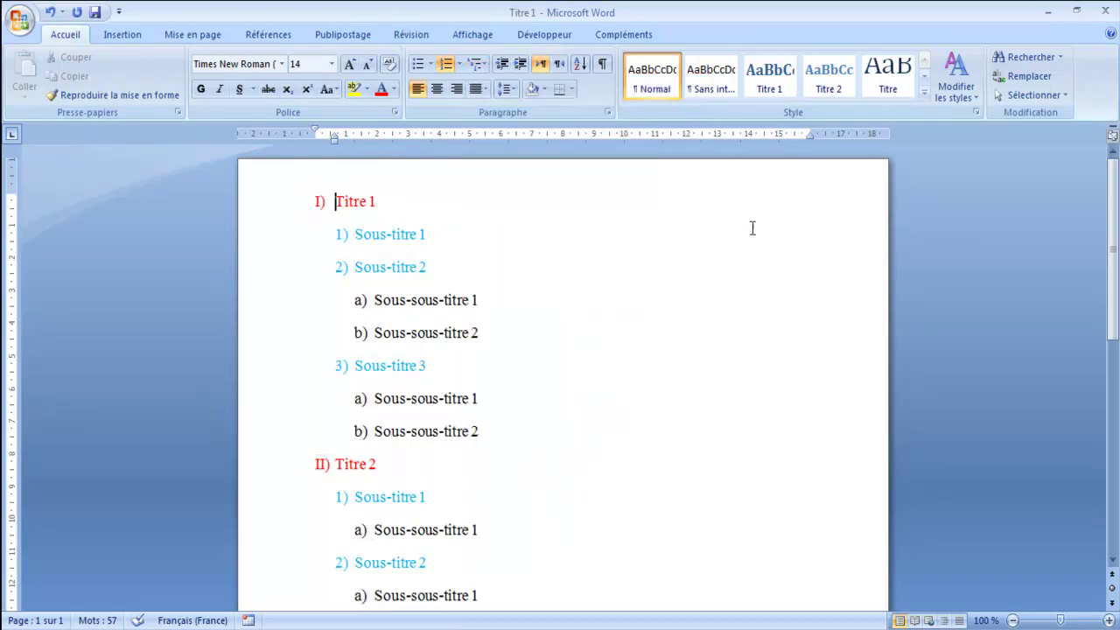
click(333, 202)
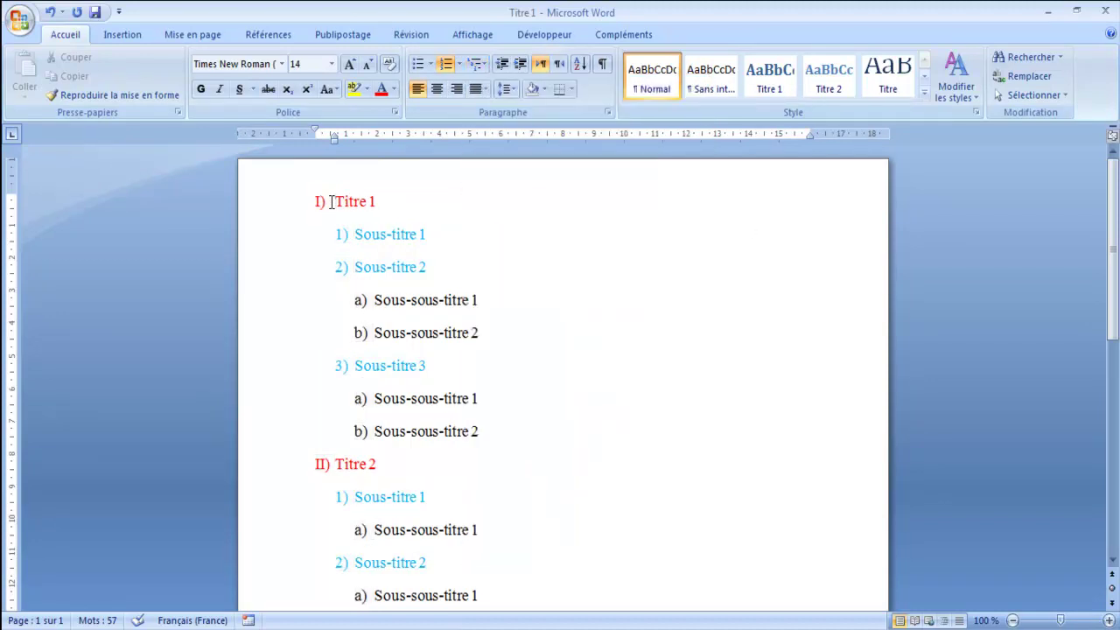